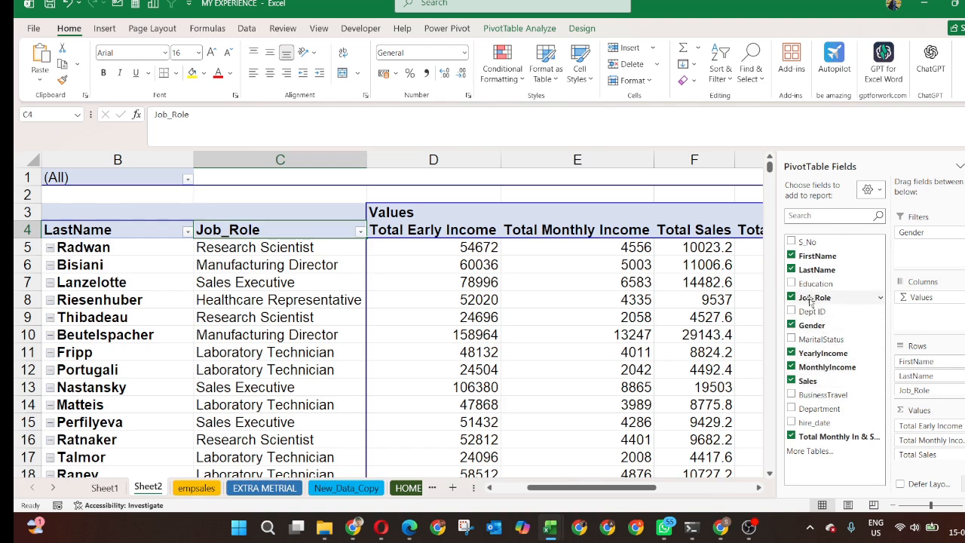
Remove the Job_Role field from the PivotTable rows and the Gender field from the report filter
drag(811, 299, 695, 348)
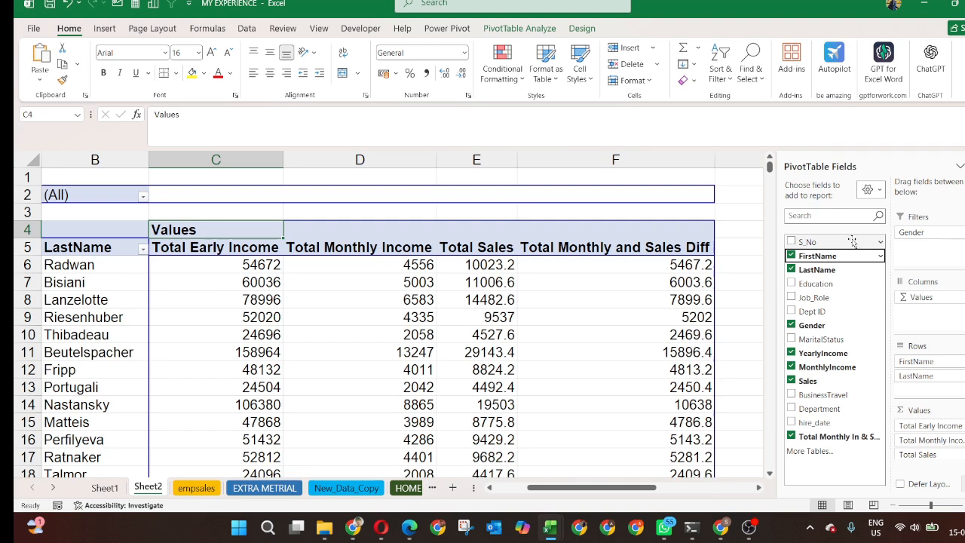
drag(913, 233, 791, 265)
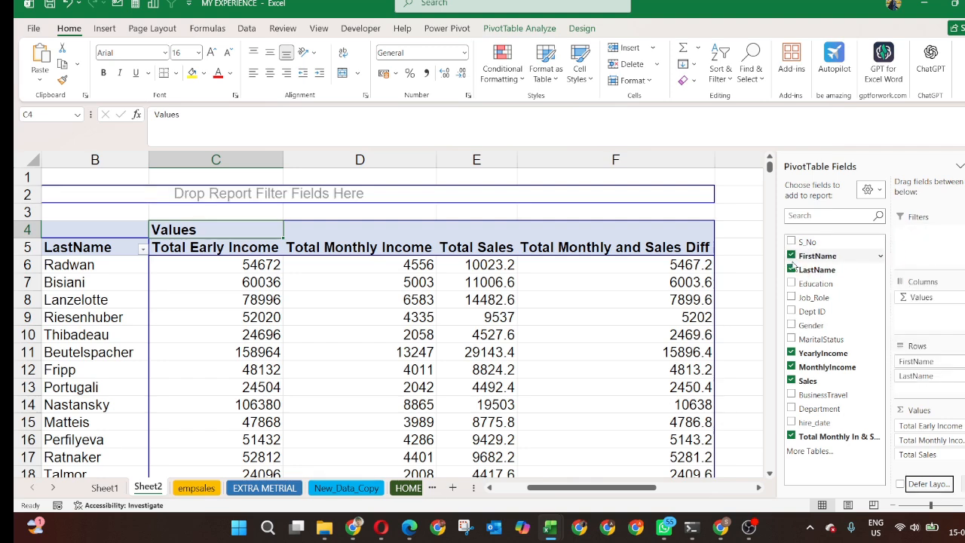
scroll(652, 307, left, 1)
scroll(653, 308, right, 1)
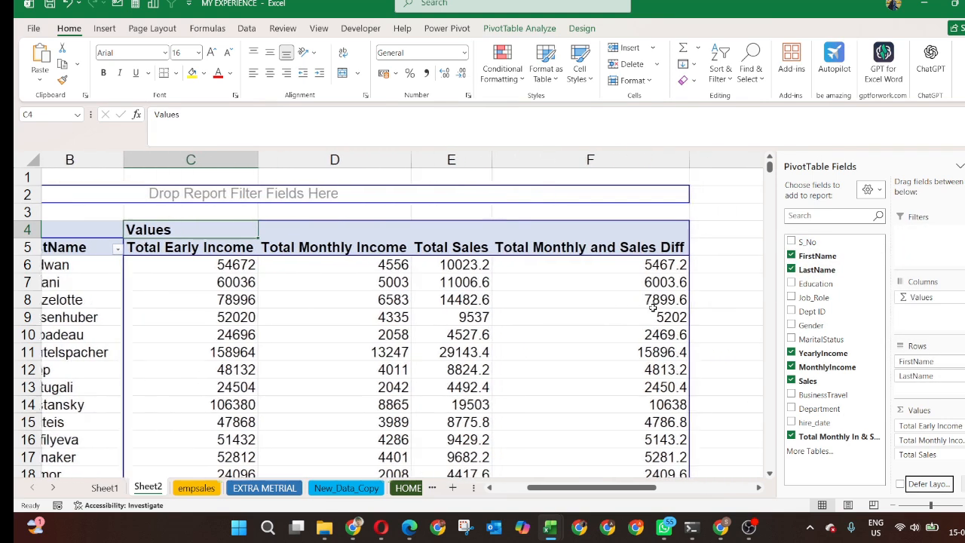
click(526, 303)
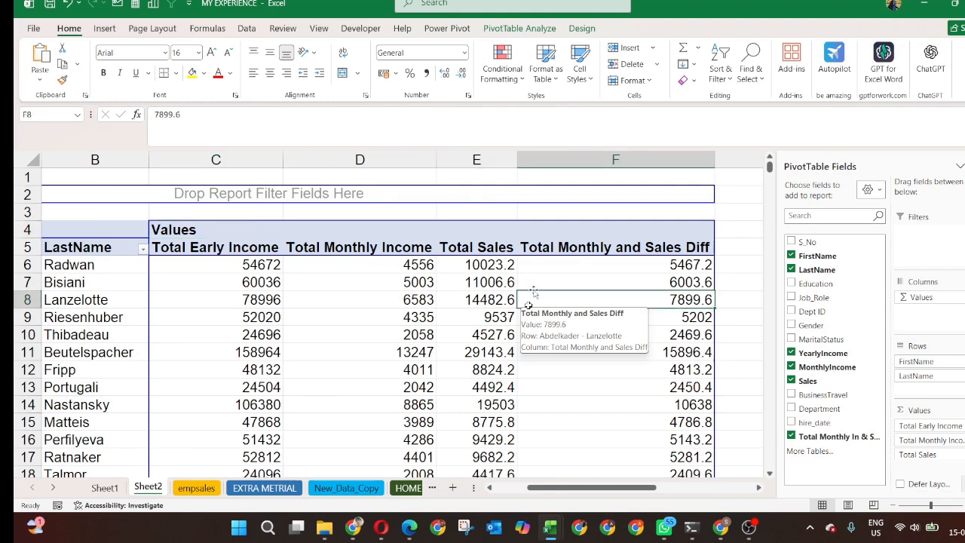
click(533, 30)
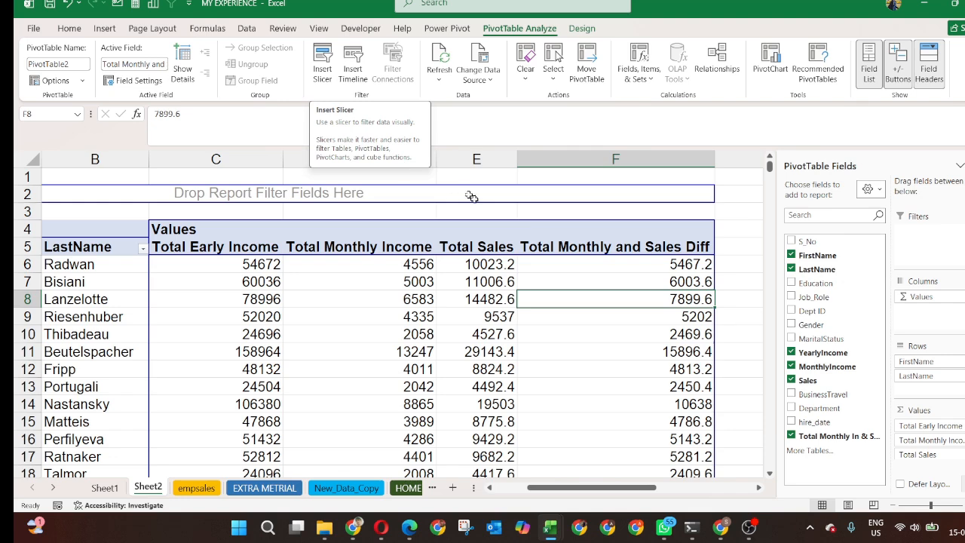
key(Up)
key(Up)
key(Up)
key(Up)
key(Up)
key(Up)
key(Up)
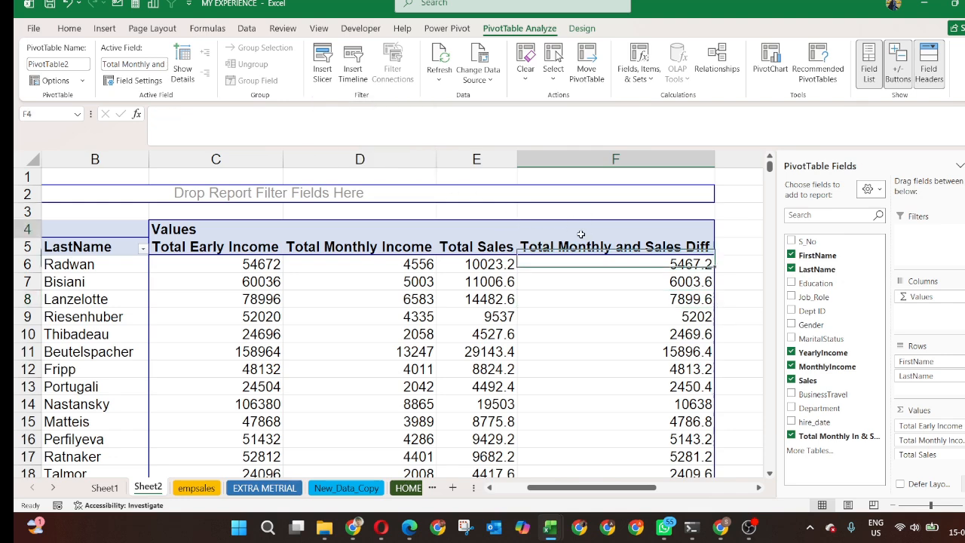
key(Down)
key(Down)
key(Down)
key(Down)
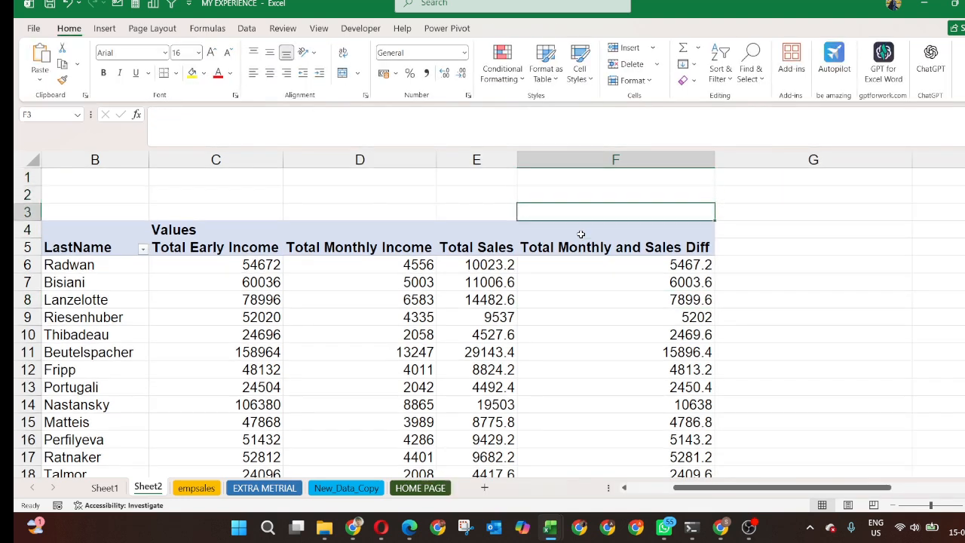
key(Left)
key(Left)
key(Left)
key(Right)
key(Right)
key(Right)
key(Right)
key(Right)
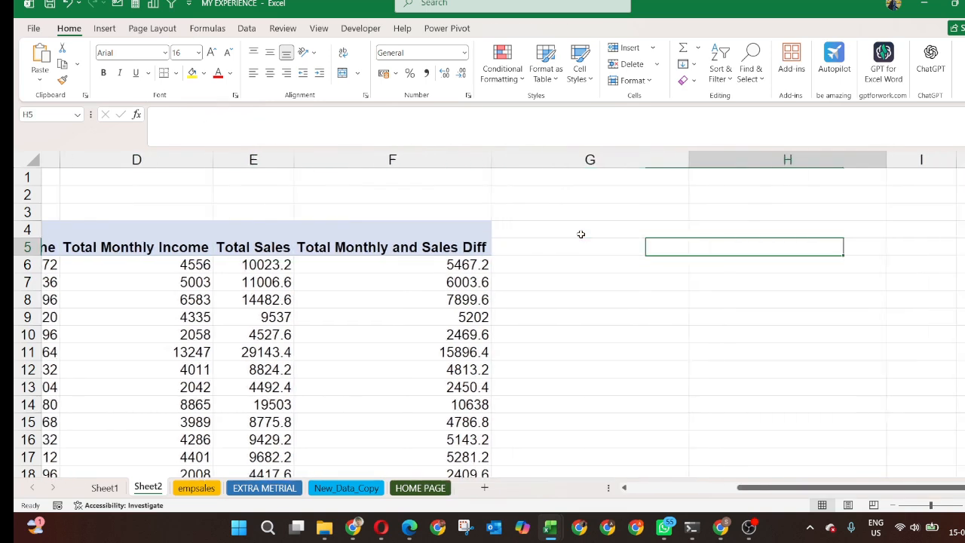
key(Left)
key(Left)
key(Left)
key(Right)
key(Up)
key(Up)
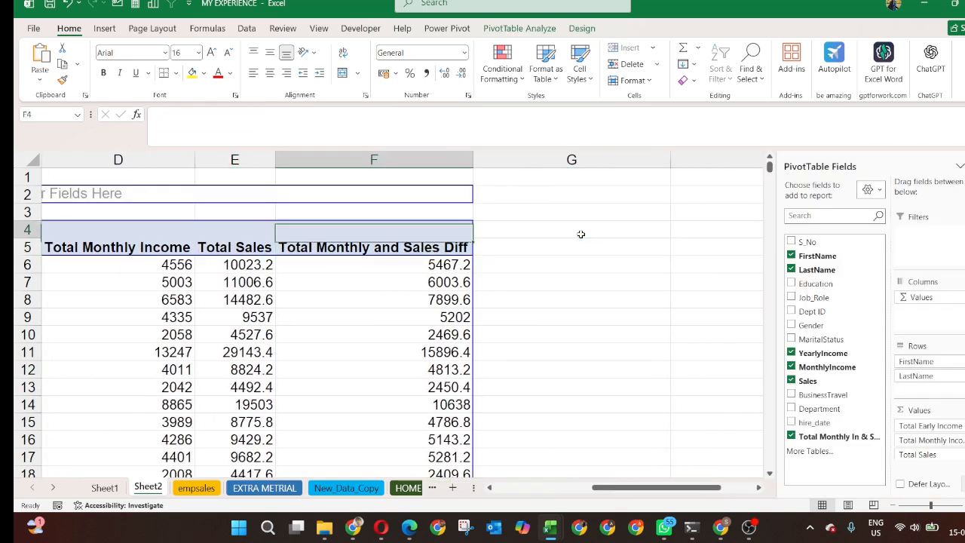
key(Down)
key(Down)
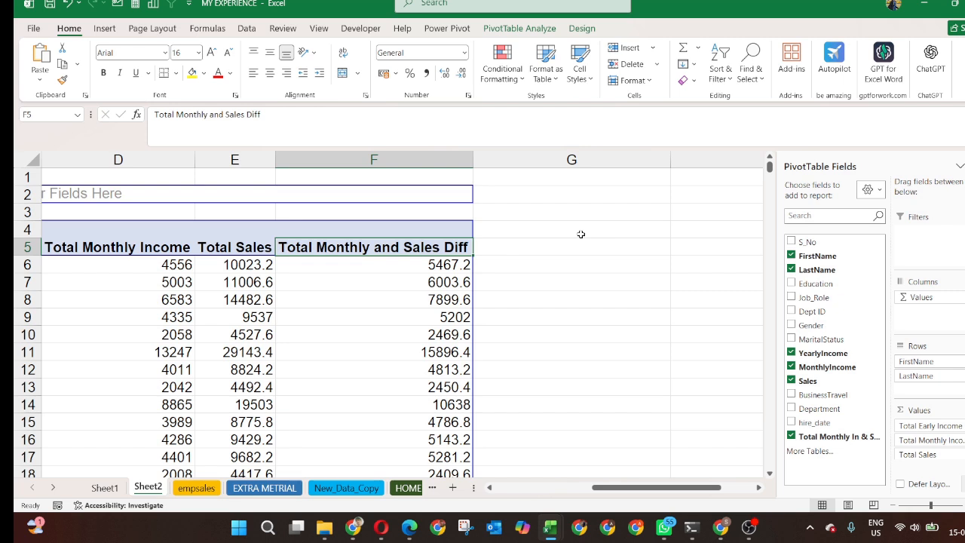
Look across the PivotTable's header row from FirstName to Total Monthly and Sales Diff
key(Left)
key(Left)
key(Left)
key(Left)
key(Left)
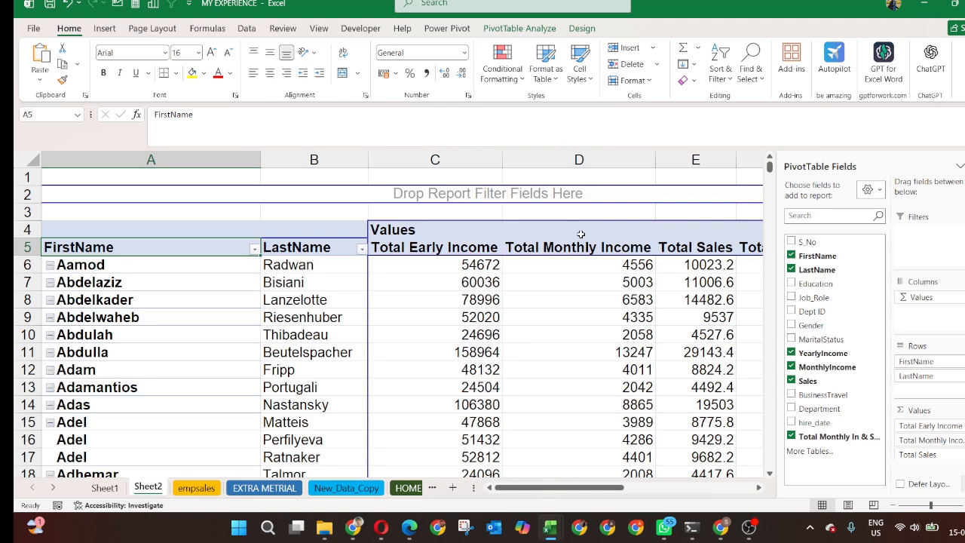
key(Right)
key(Right)
key(Right)
key(Right)
key(Right)
key(Right)
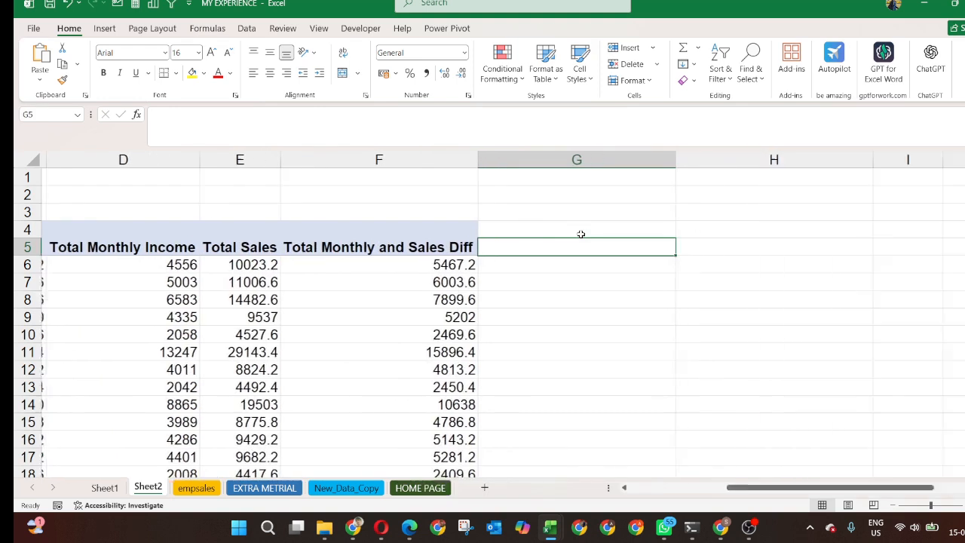
key(Left)
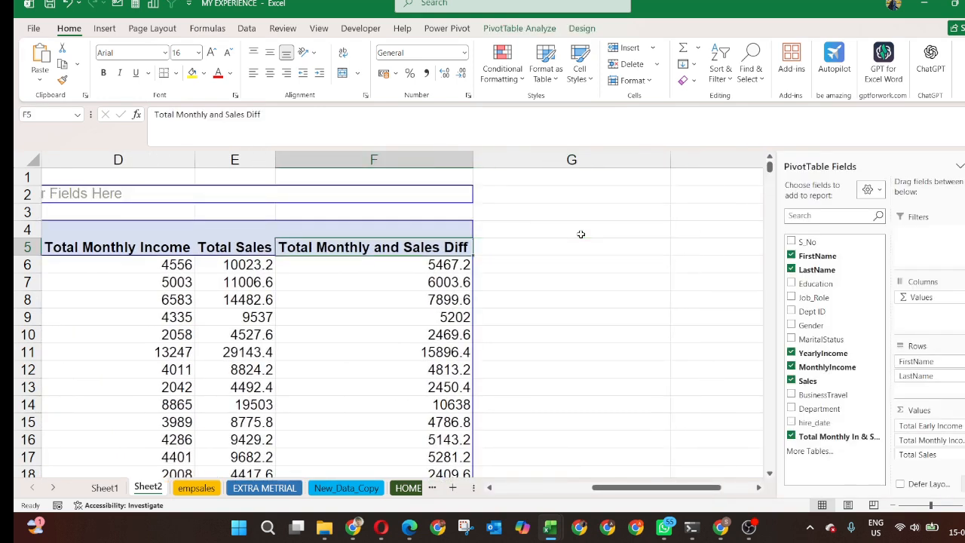
View the fields offered for slicers on the PivotTable and close the list without choosing any
click(531, 28)
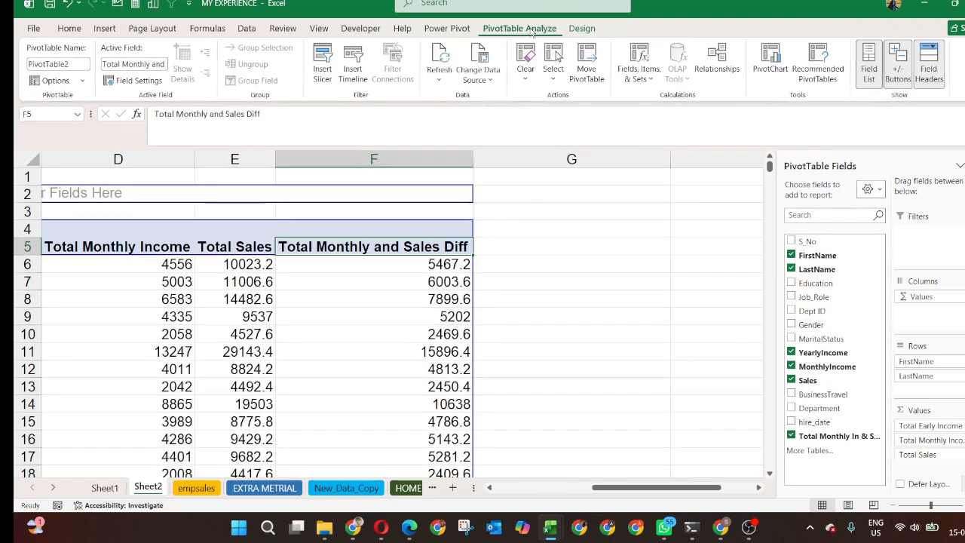
click(331, 87)
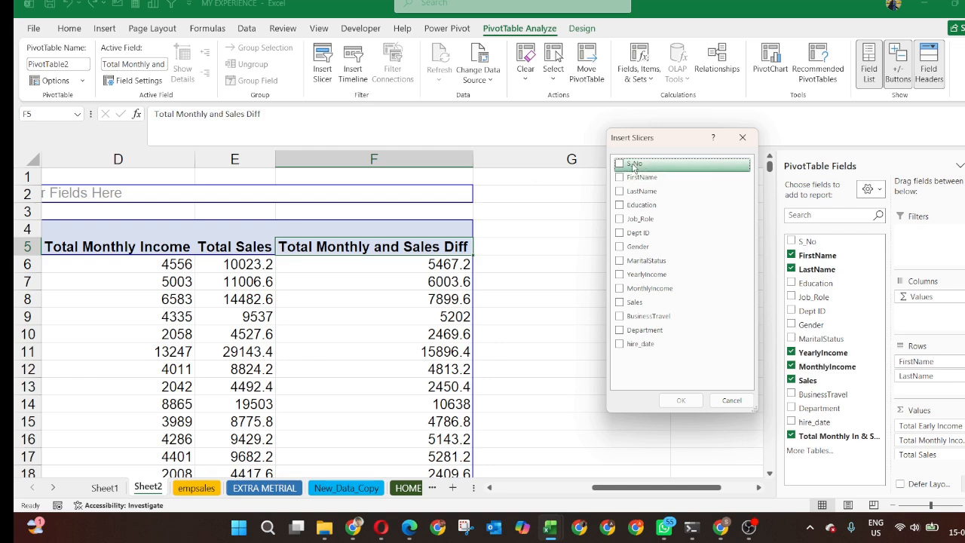
click(742, 137)
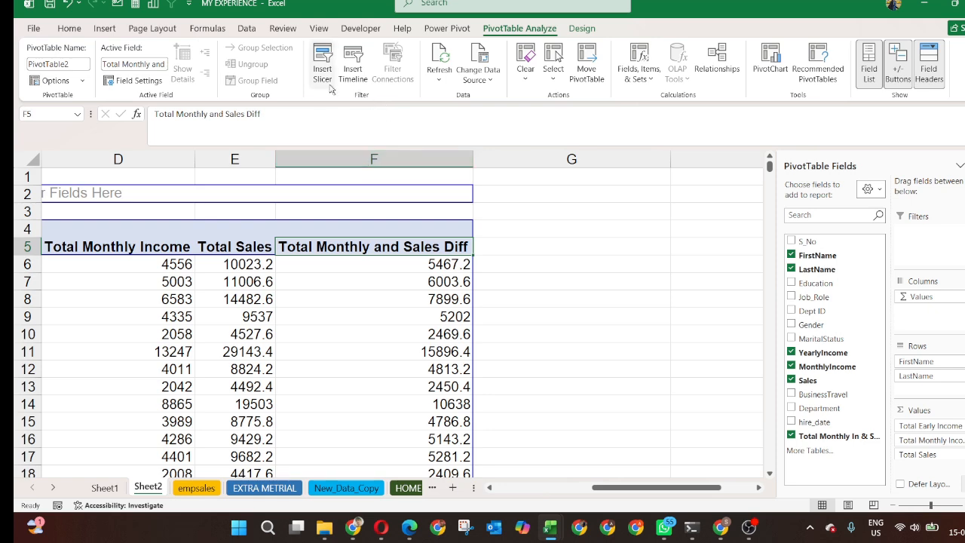
Review the PivotTable's layout, going through its name columns, value headings and the calculated difference column
click(272, 369)
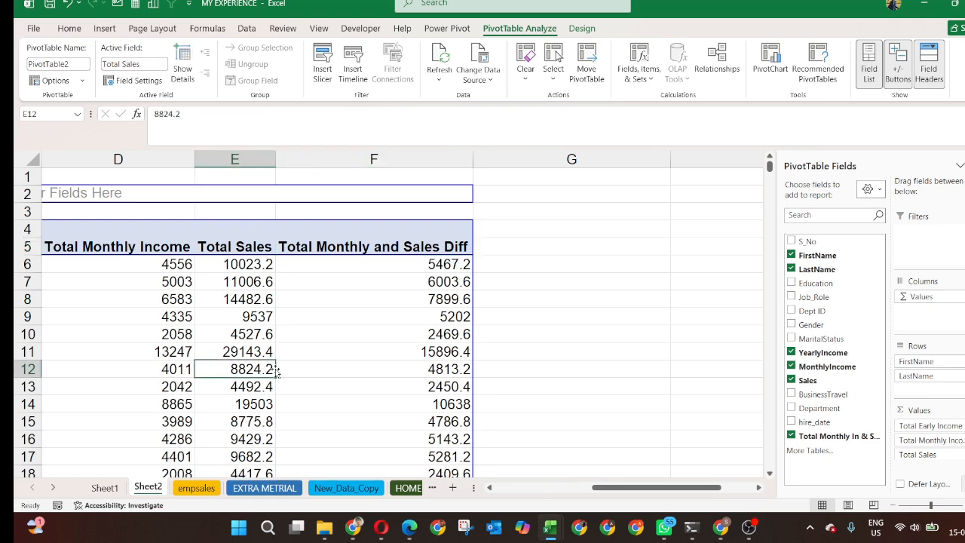
key(Left)
key(Left)
key(Left)
key(Left)
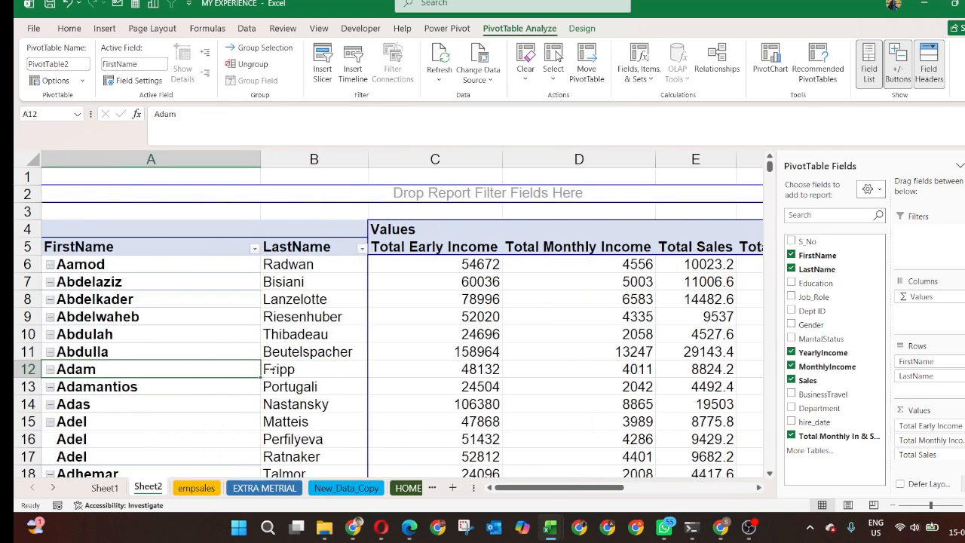
key(Up)
key(Up)
key(Up)
key(Up)
key(Up)
key(Up)
key(Up)
key(Up)
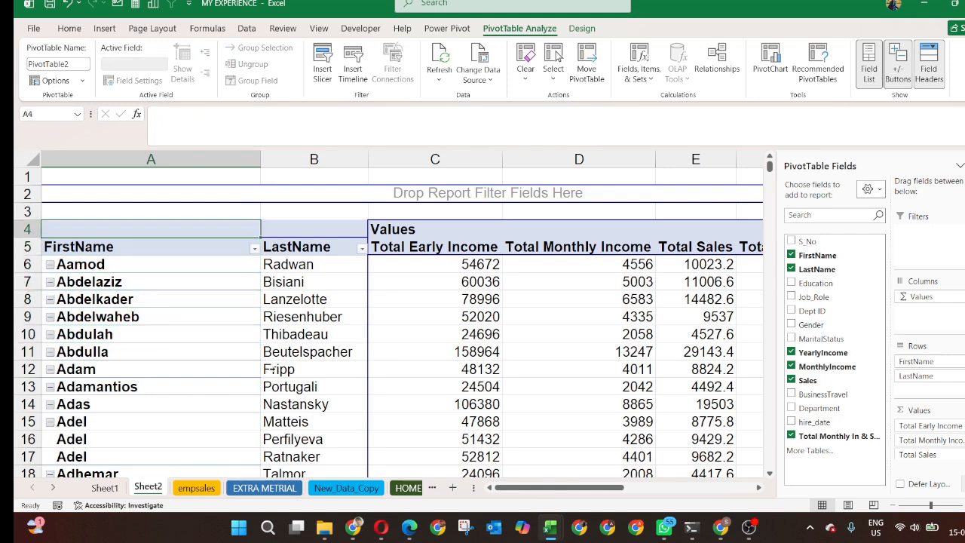
key(Right)
key(Right)
key(Down)
key(Right)
key(Right)
key(Right)
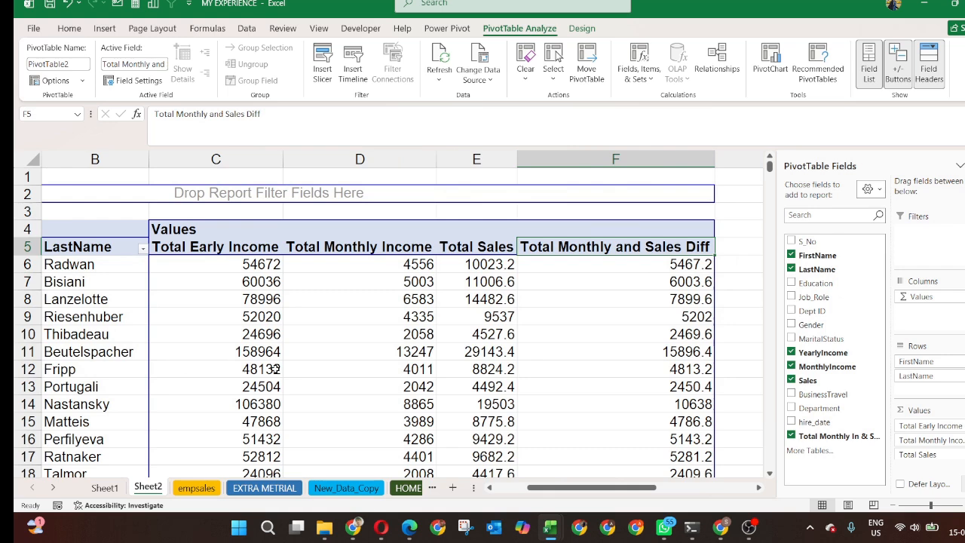
List the PivotTable's calculated field formulas on a new sheet and return to Sheet2
click(638, 73)
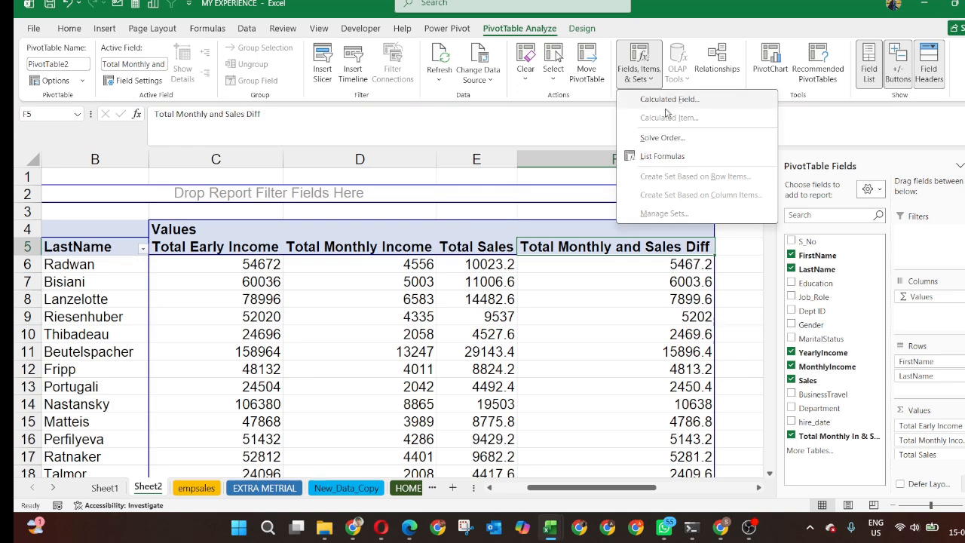
click(662, 157)
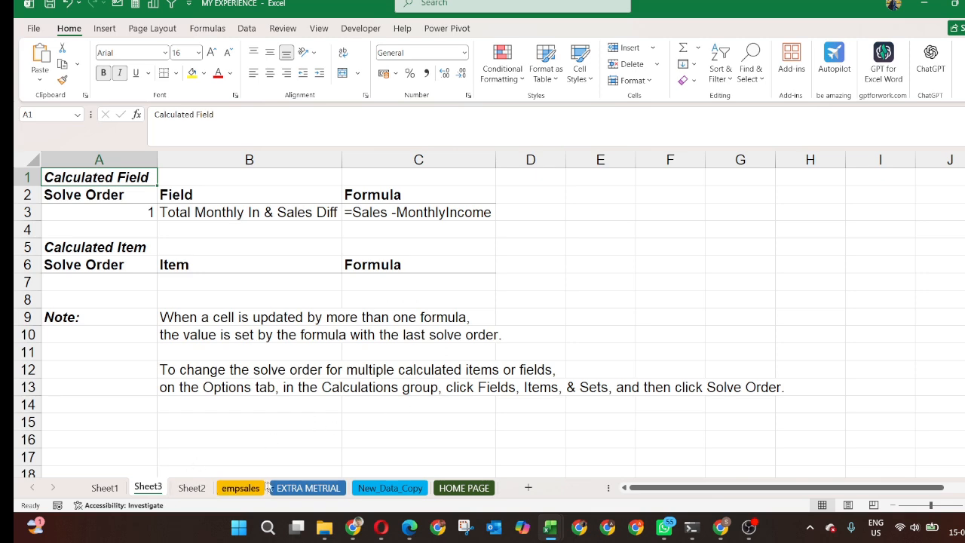
click(103, 488)
click(192, 486)
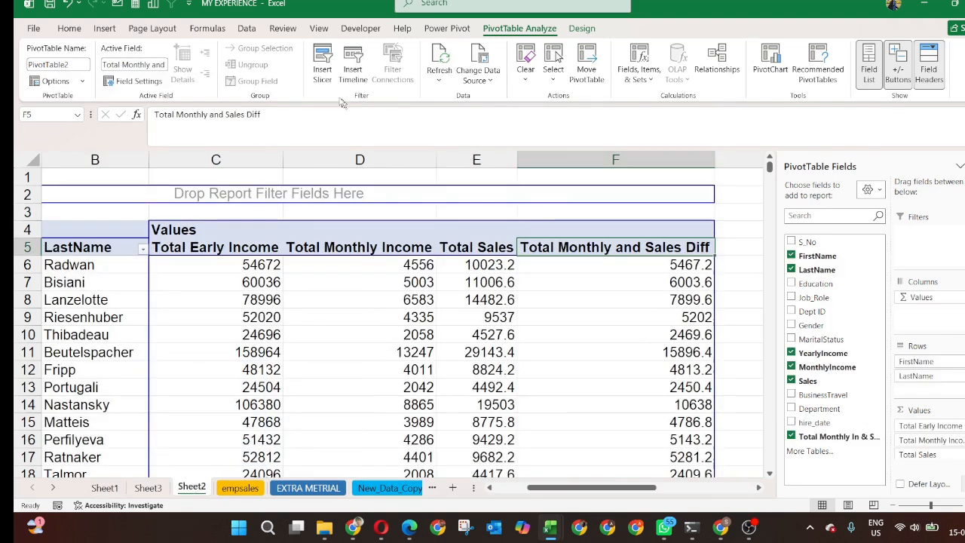
Set the PivotTable options to show 0 for empty cells
click(322, 74)
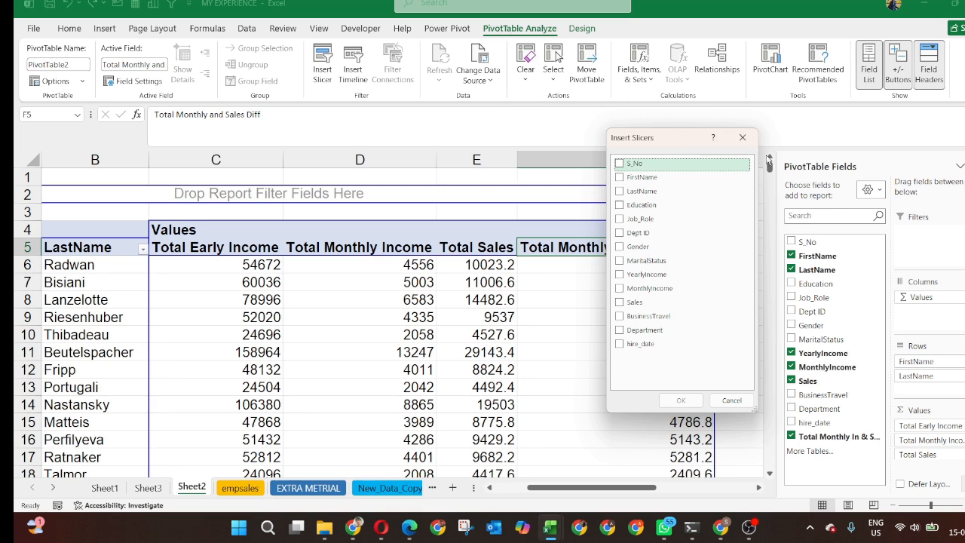
click(742, 137)
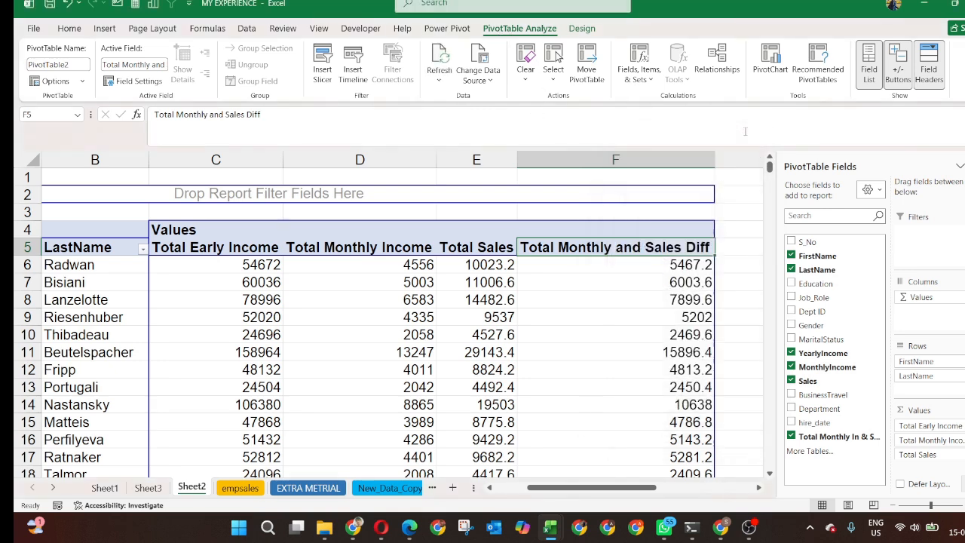
click(56, 82)
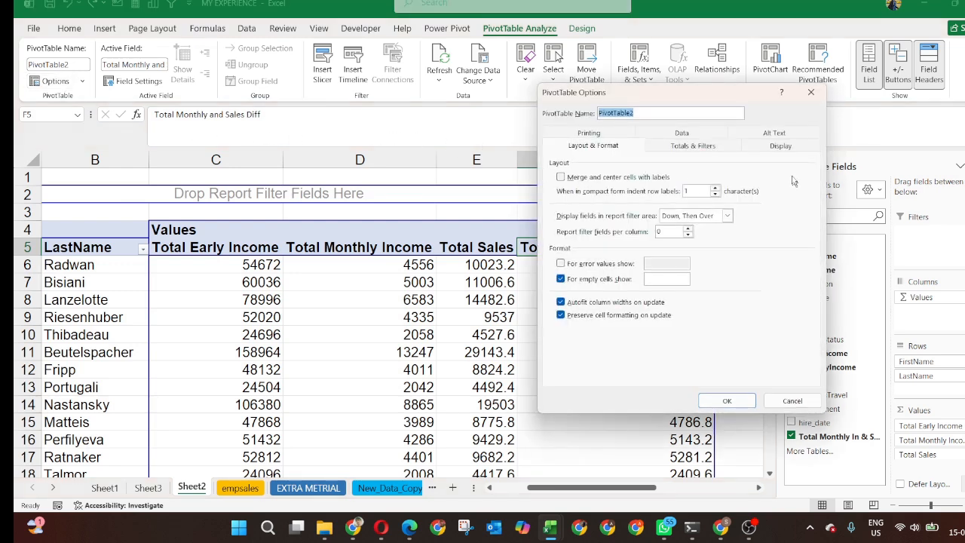
click(781, 148)
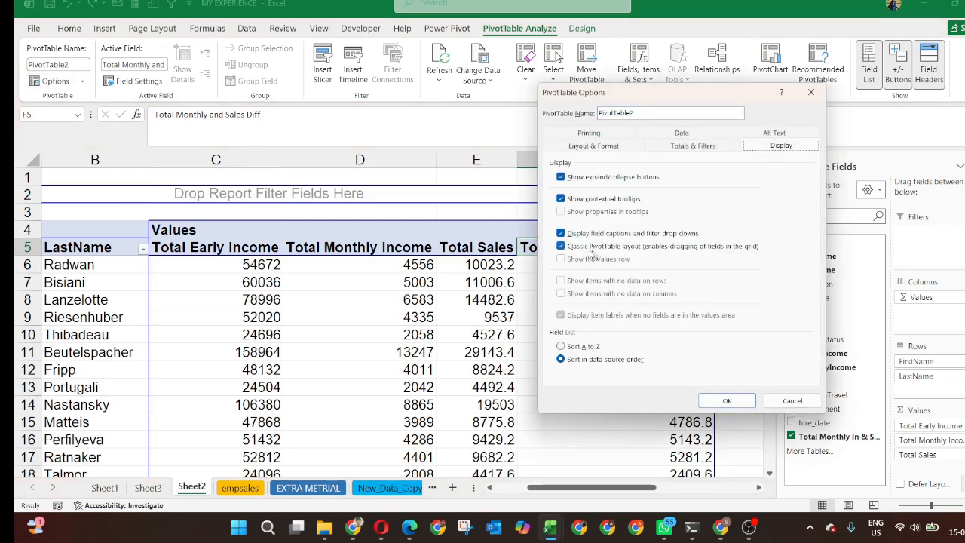
click(603, 147)
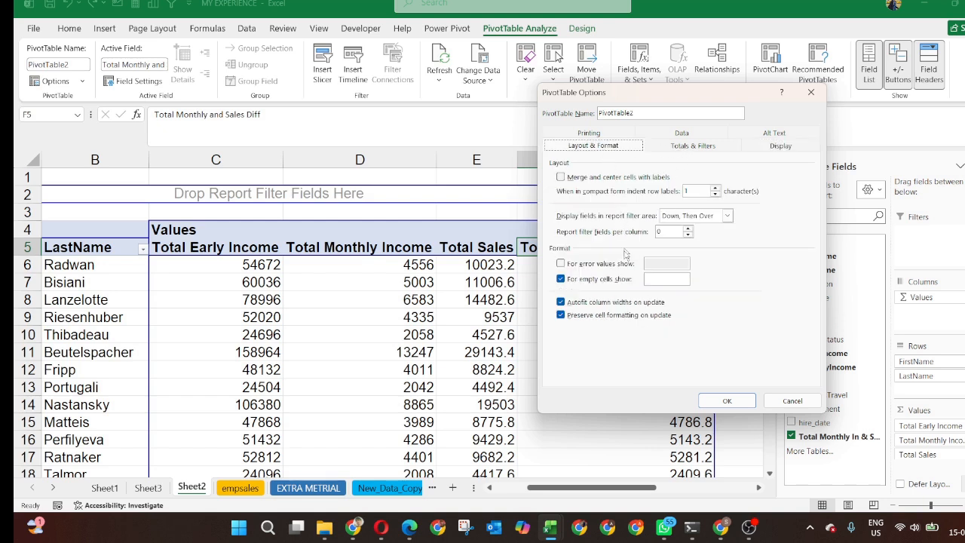
click(658, 278)
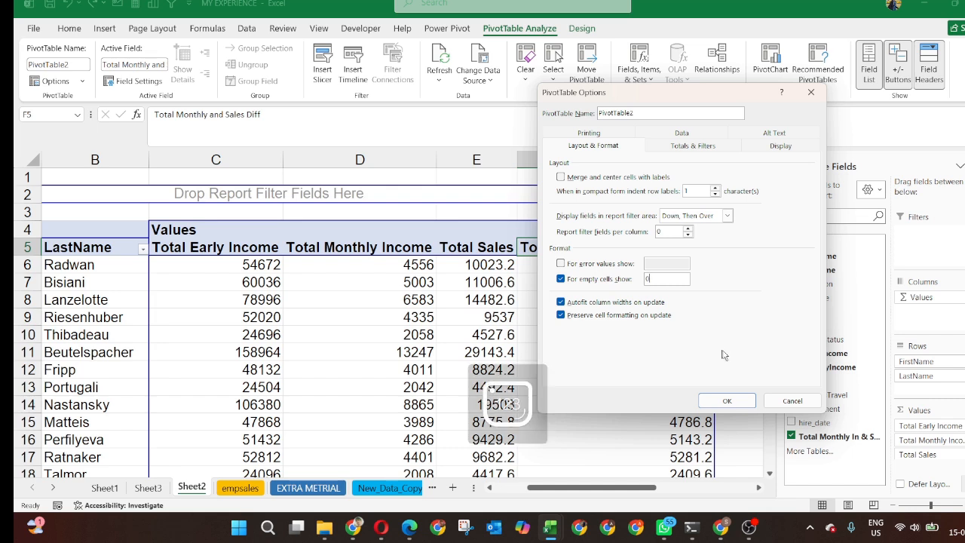
click(728, 399)
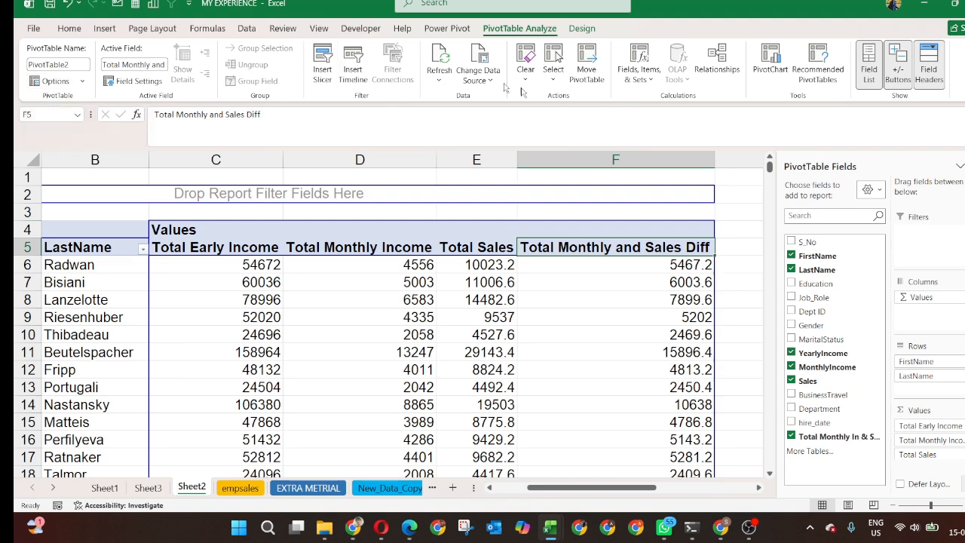
click(650, 79)
click(651, 81)
scroll(385, 329, left, 2)
scroll(385, 329, left, 3)
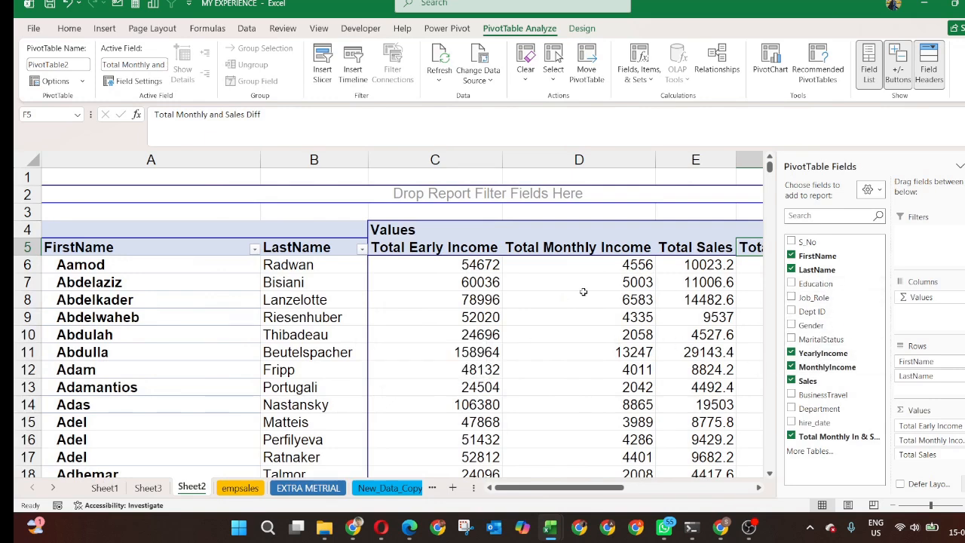
Insert slicers for Education, Job_Role, Dept ID, Gender and MaritalStatus on the PivotTable
click(695, 352)
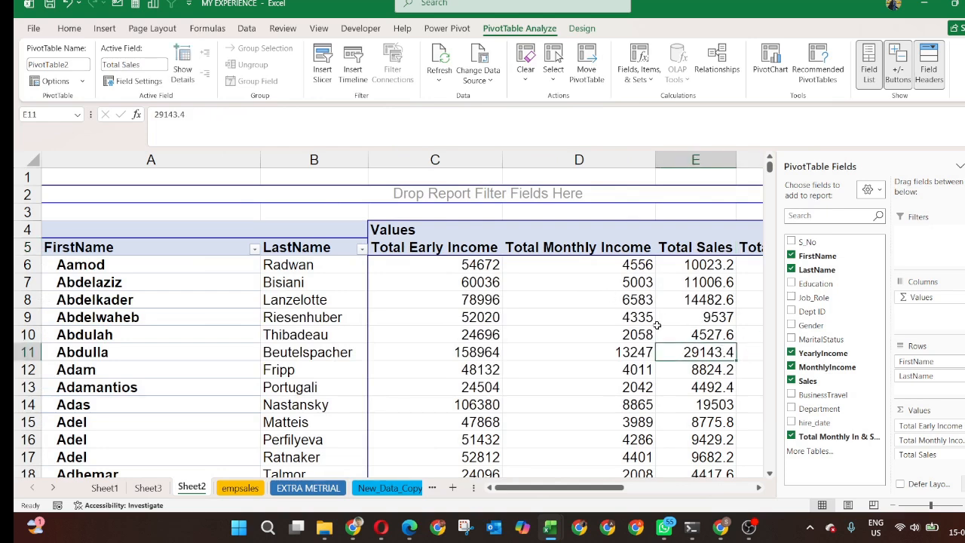
scroll(657, 325, right, 3)
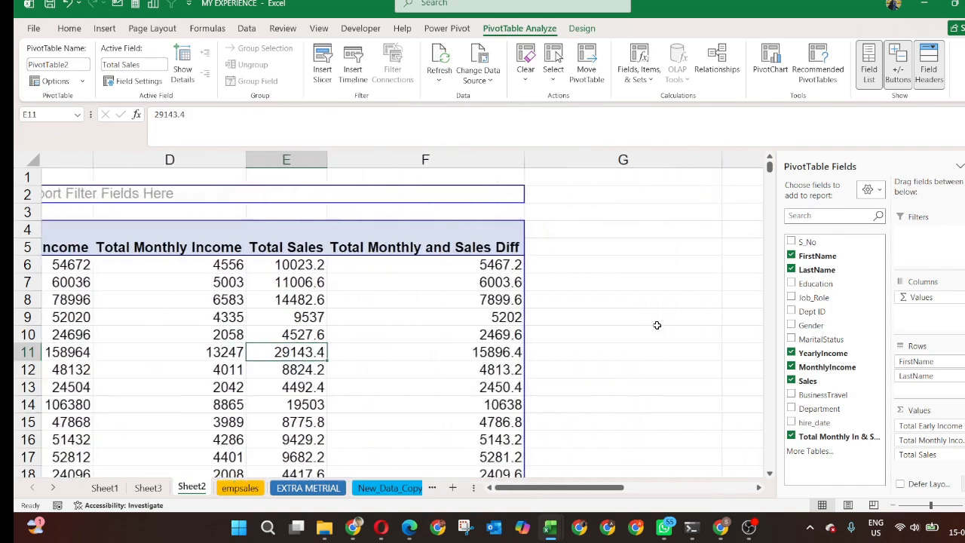
scroll(657, 325, right, 1)
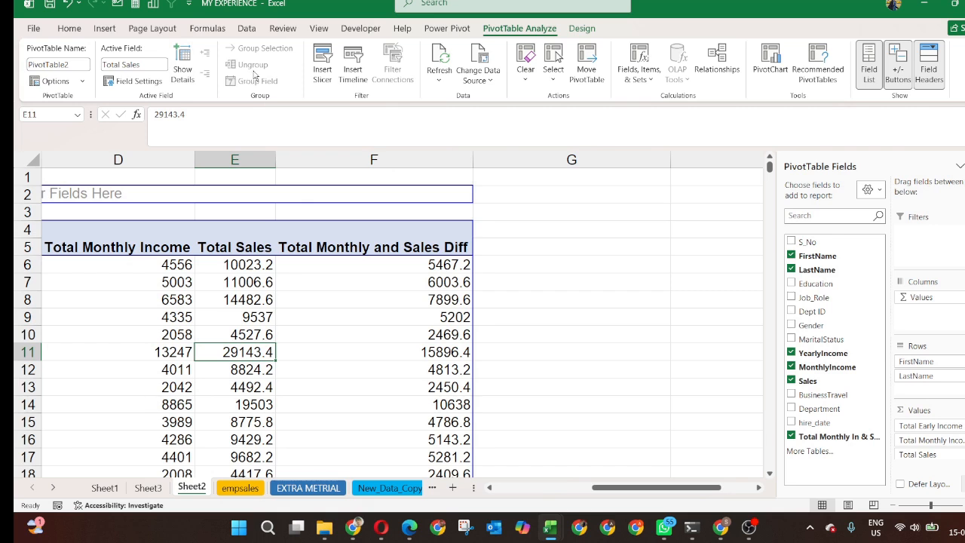
click(321, 72)
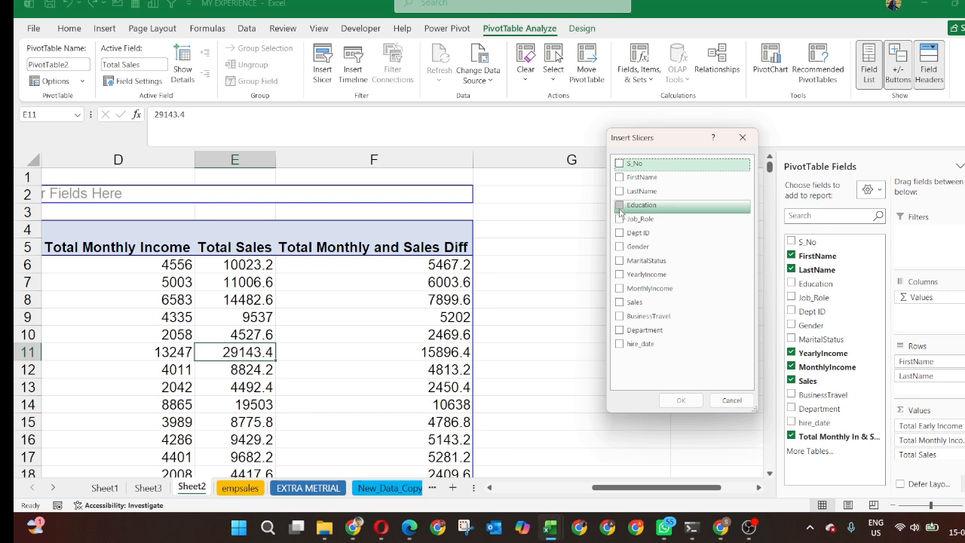
click(620, 205)
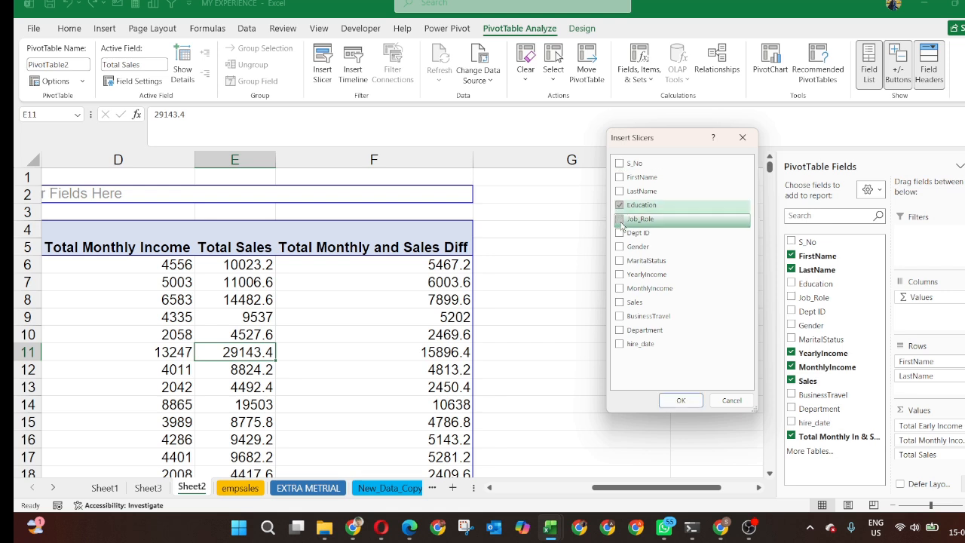
click(621, 220)
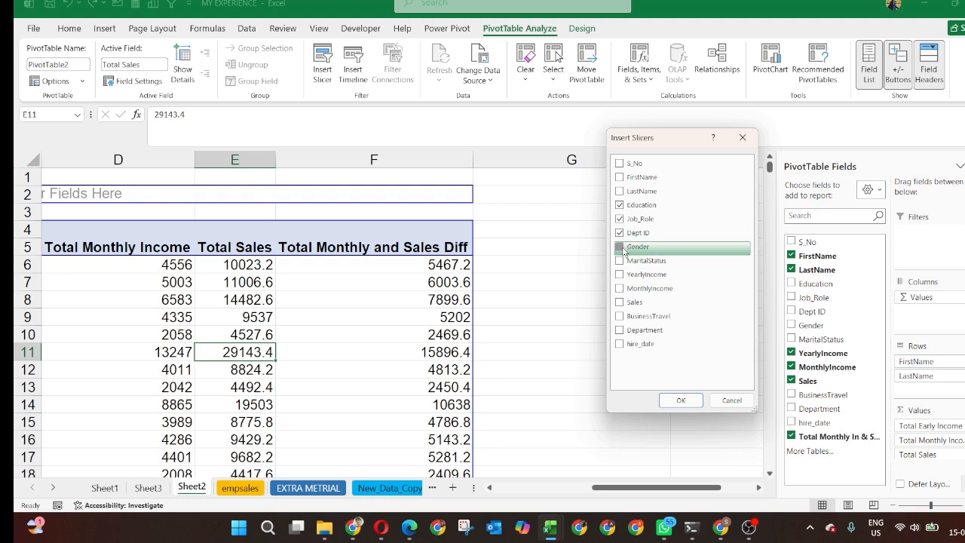
click(620, 247)
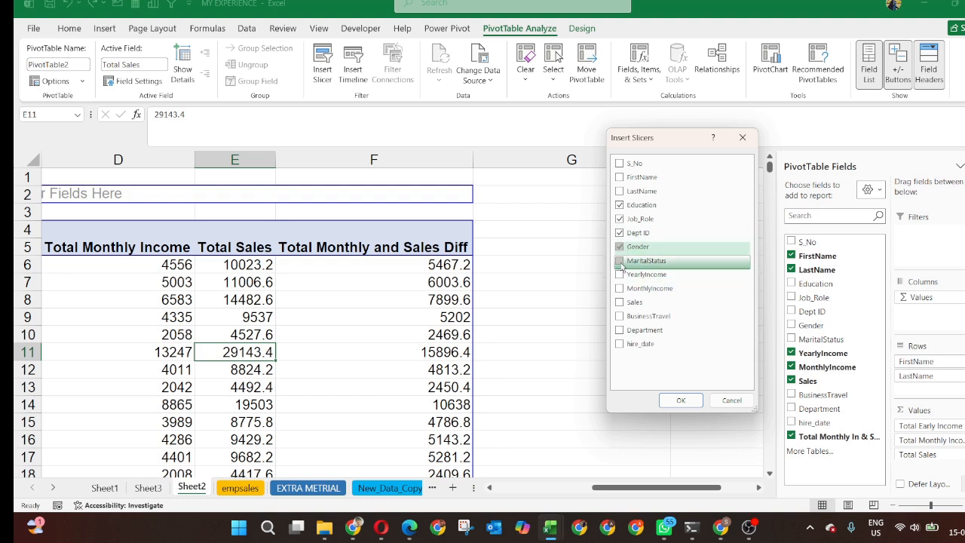
click(620, 260)
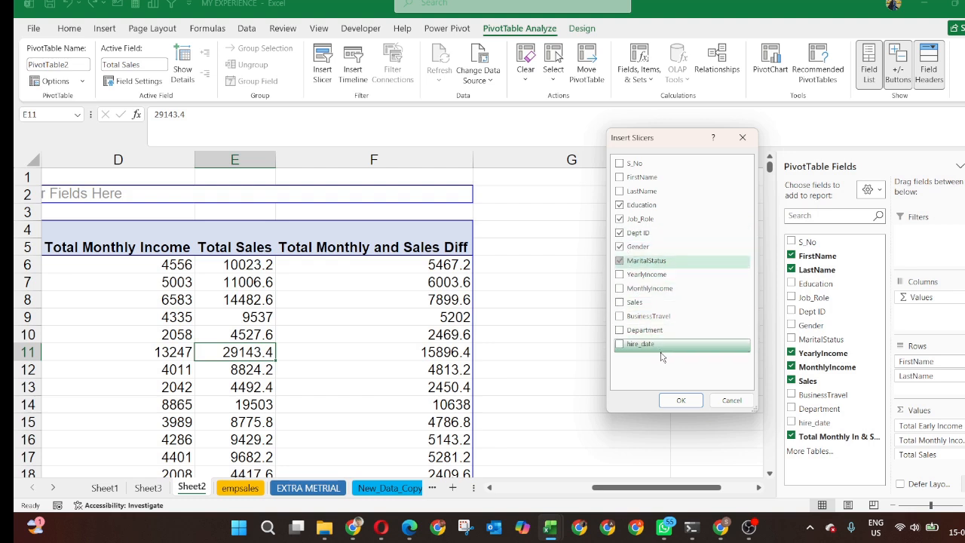
click(677, 399)
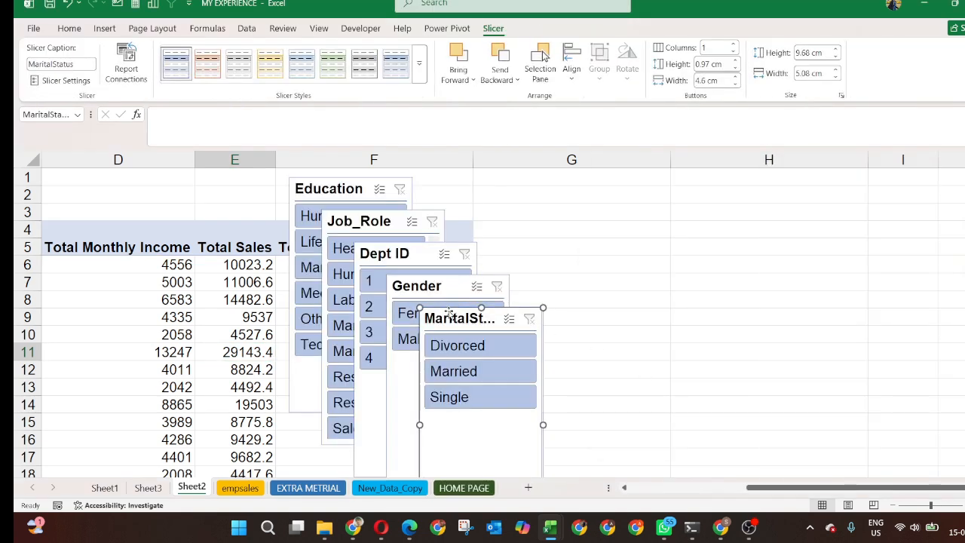
Place the MaritalStatus and Gender slicers side by side clear of the PivotTable and shorten the Gender slicer to about 3.8 cm
drag(454, 310, 659, 173)
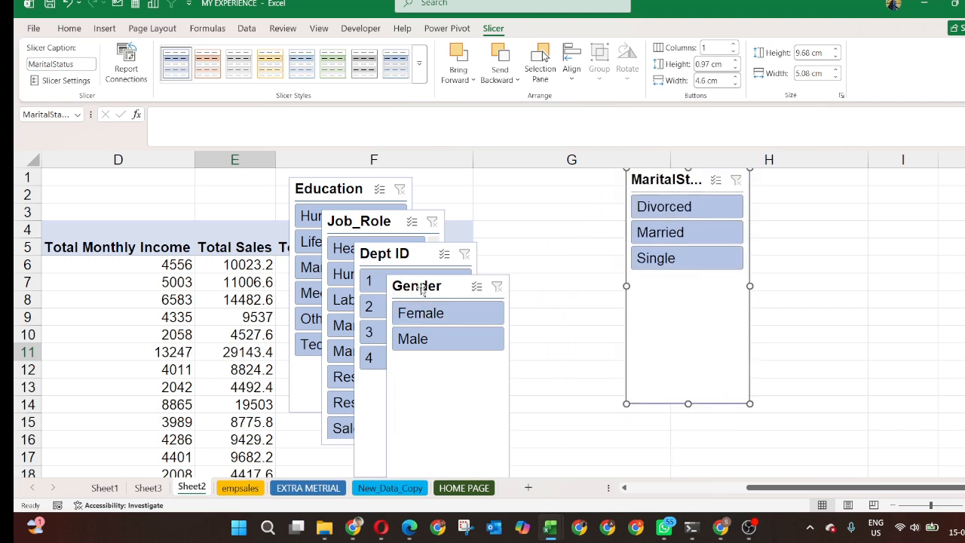
drag(419, 284, 536, 182)
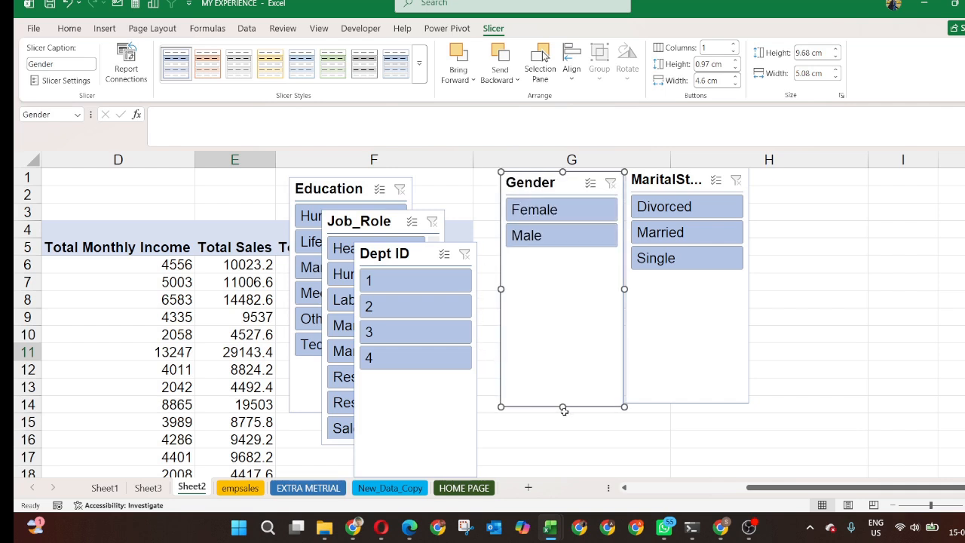
drag(562, 407, 552, 262)
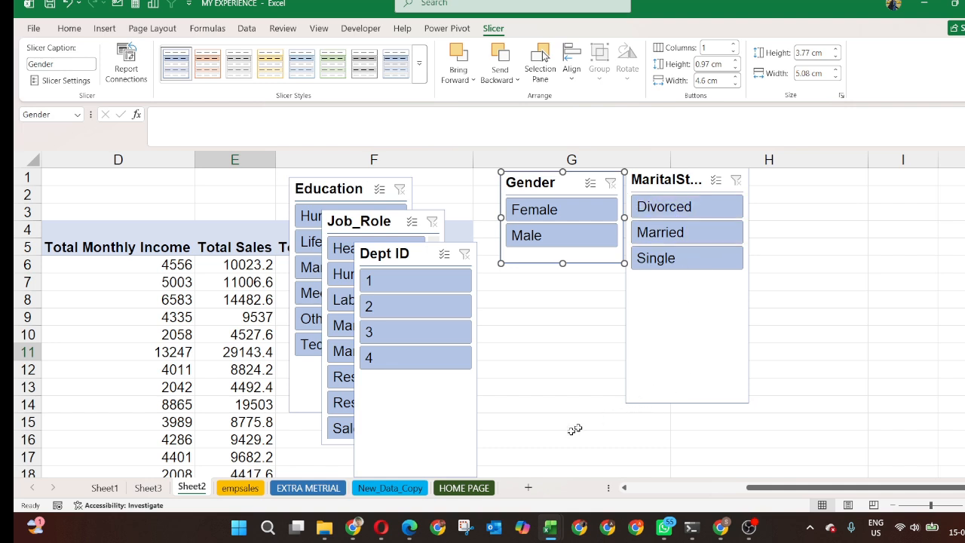
Place the Dept ID slicer beside the MaritalStatus slicer and shorten the MaritalStatus slicer to just fit its three options
drag(417, 253, 836, 166)
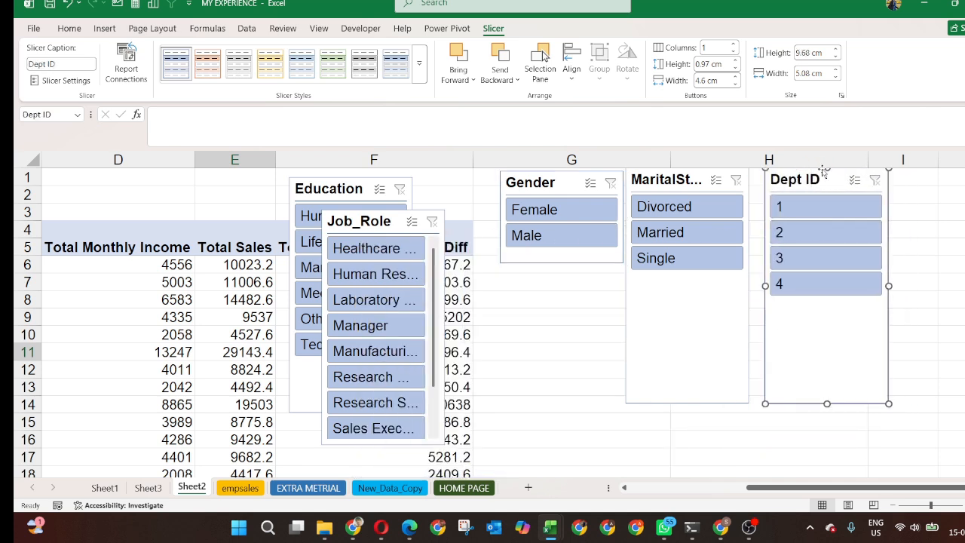
click(902, 175)
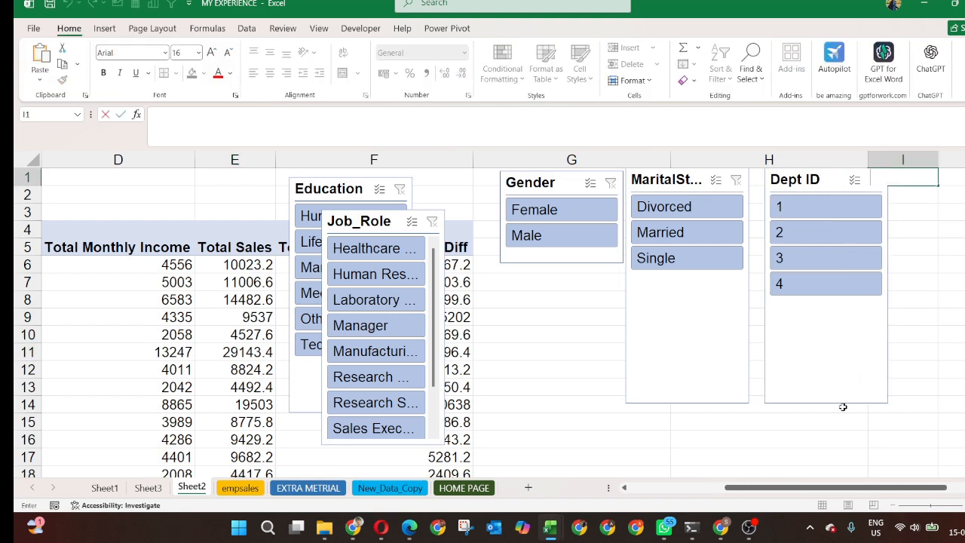
click(684, 404)
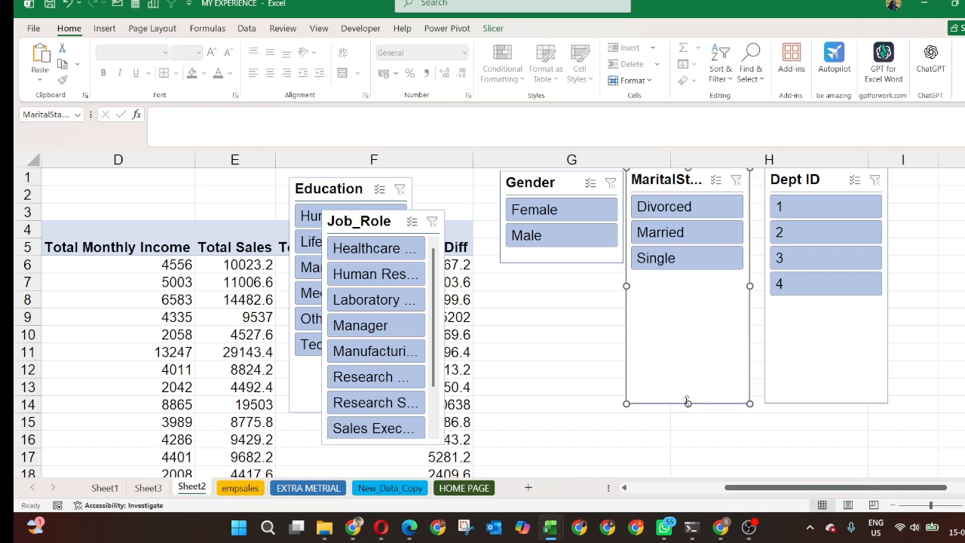
drag(688, 403, 687, 279)
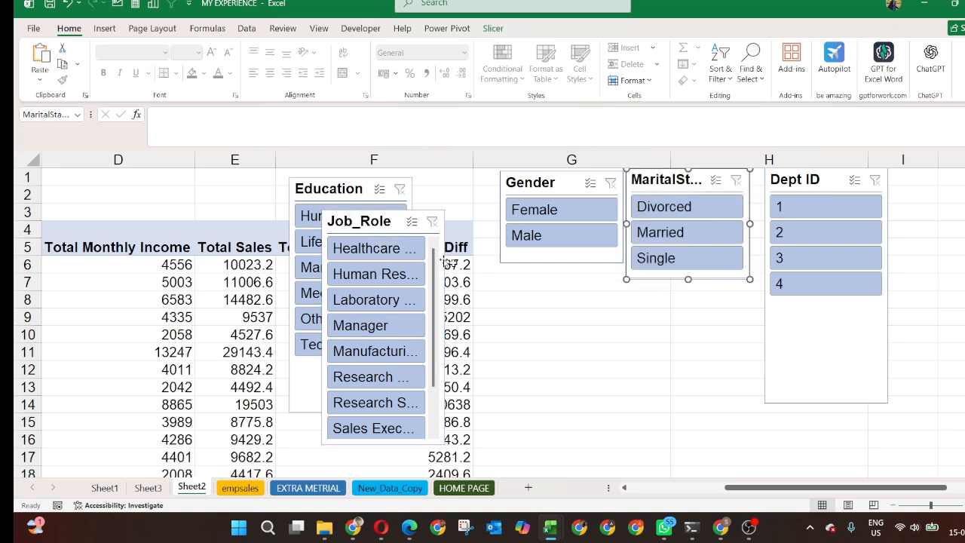
Move the Job_Role slicer below the Gender slicer and shorten the Education slicer to about 7.7 cm
click(369, 221)
drag(407, 216, 589, 279)
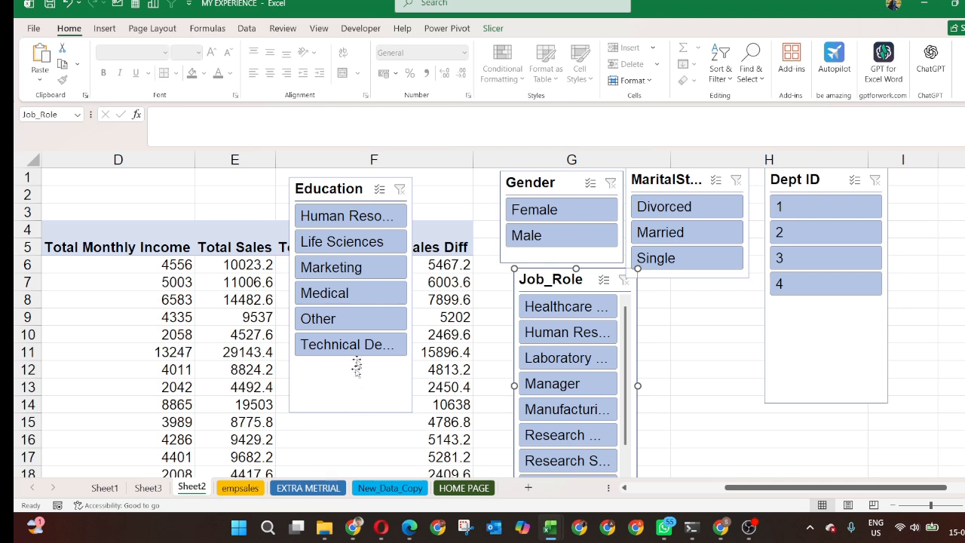
click(366, 187)
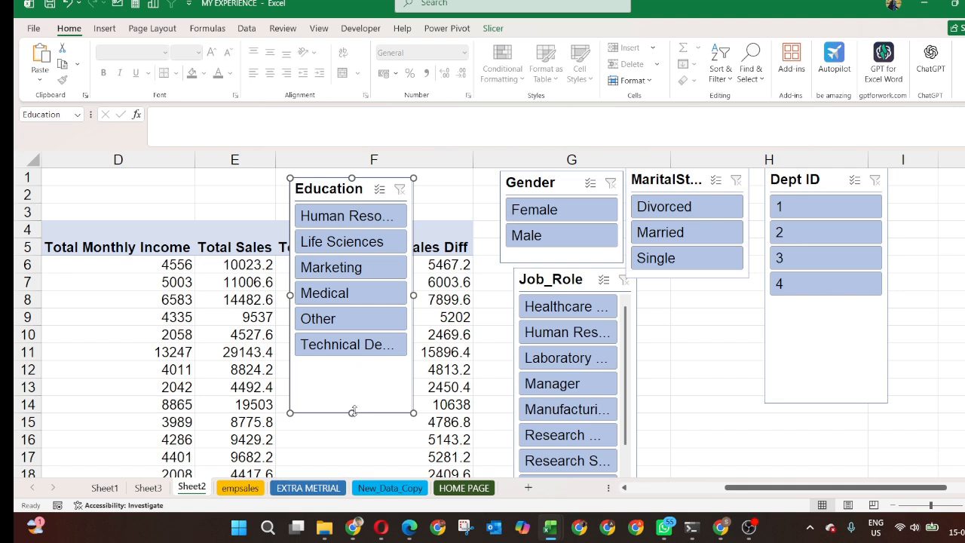
drag(352, 409, 354, 366)
Place the Education slicer below the MaritalStatus slicer, trying its Life Sciences filter and clearing it again
click(379, 240)
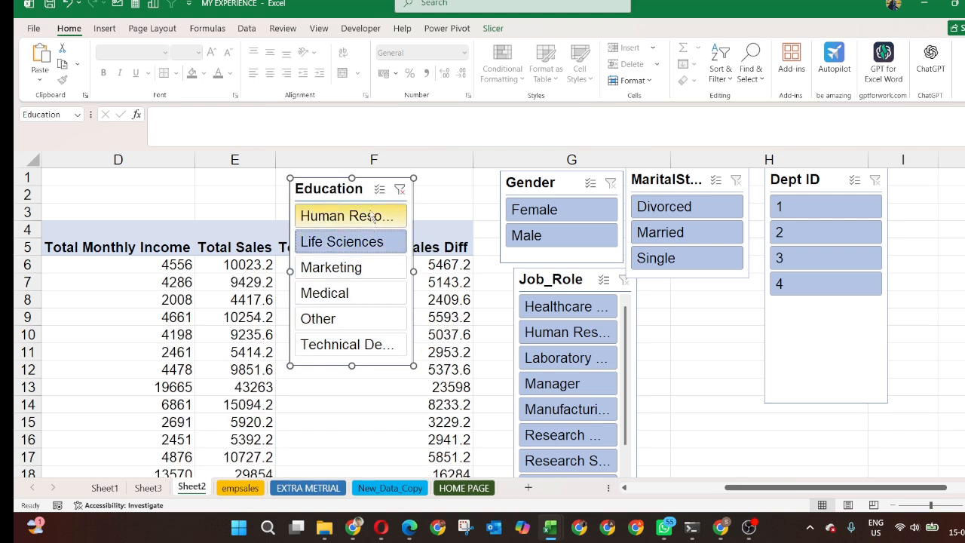
drag(363, 188, 712, 289)
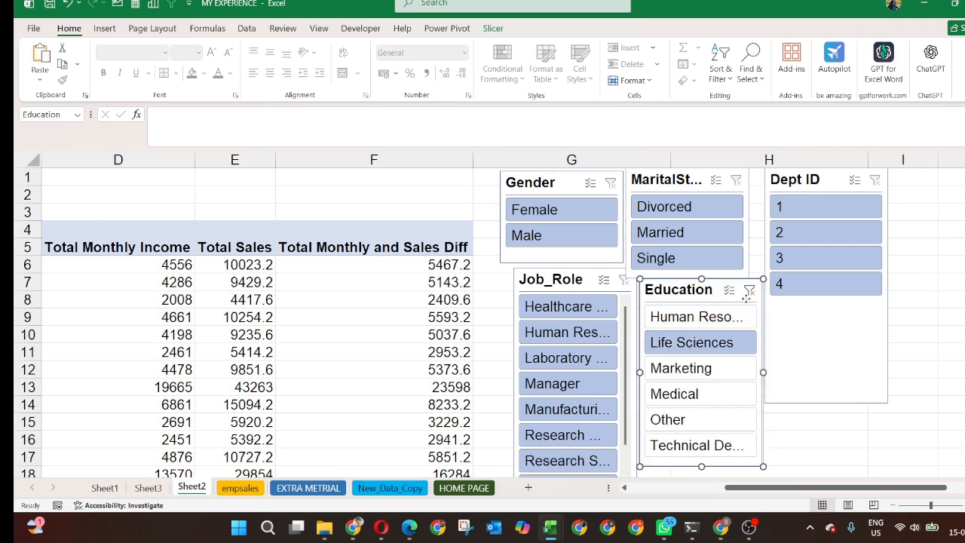
click(749, 292)
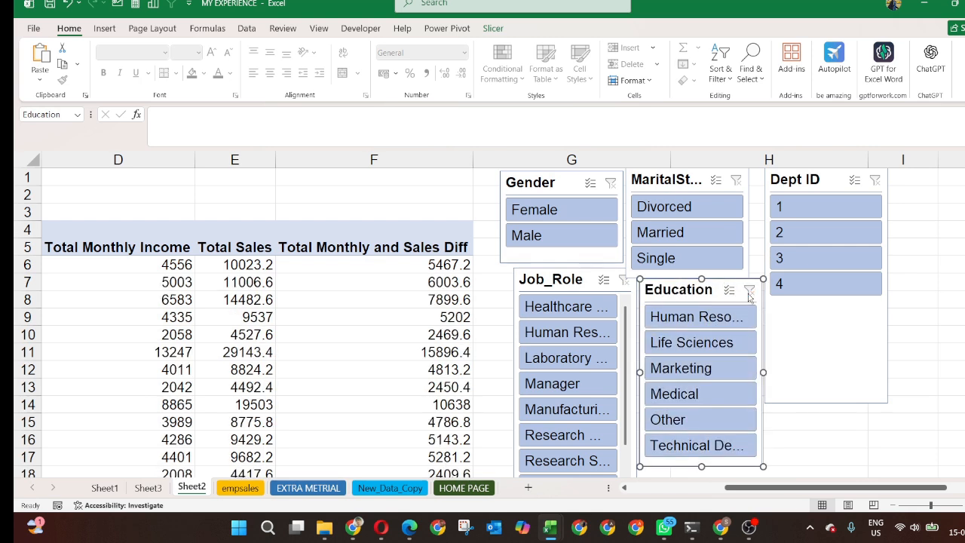
View the Education slicer's settings and the list of slicers in the Selection pane, and close the pane
click(466, 335)
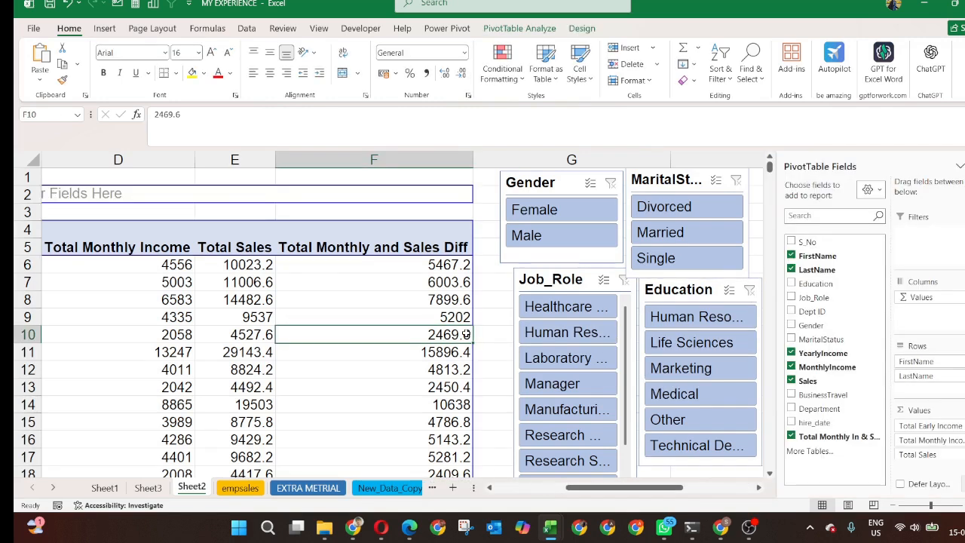
click(652, 282)
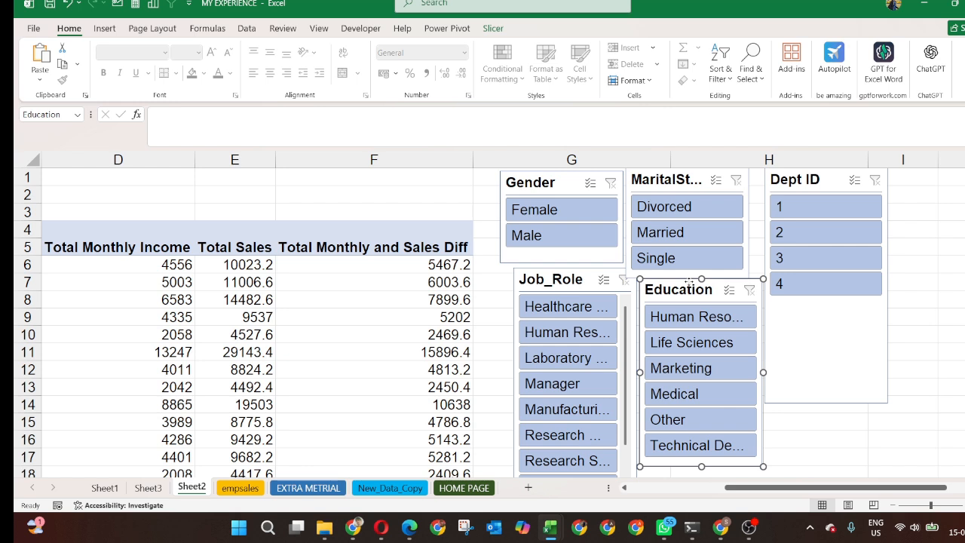
click(493, 29)
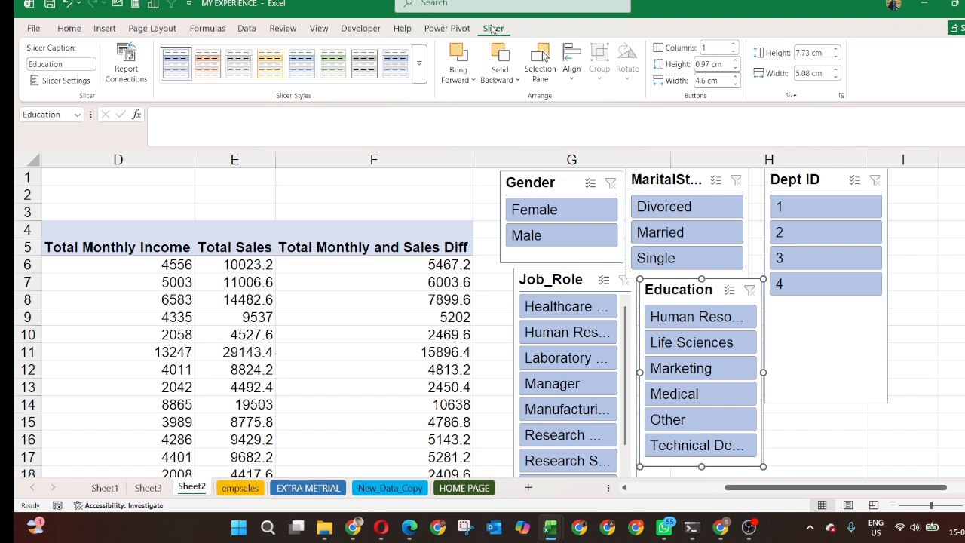
click(541, 79)
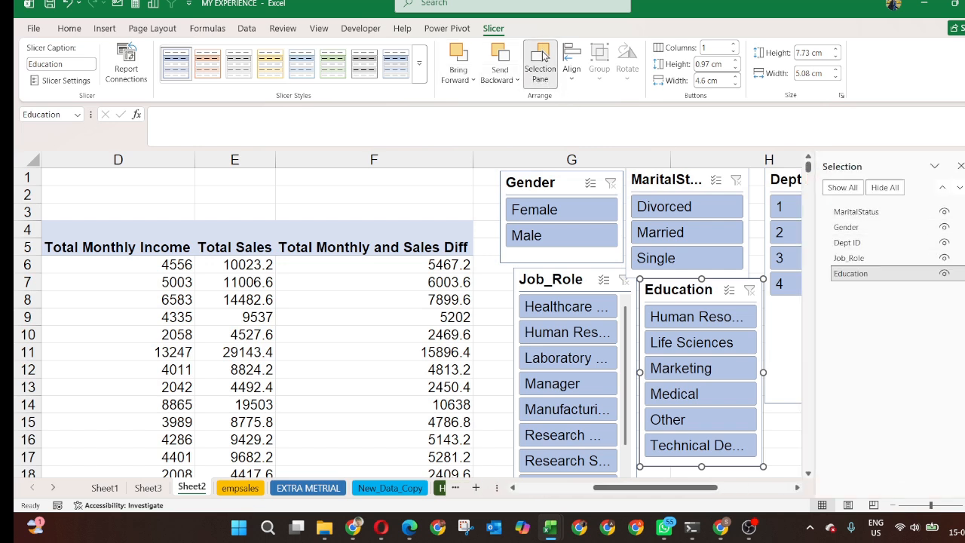
click(961, 166)
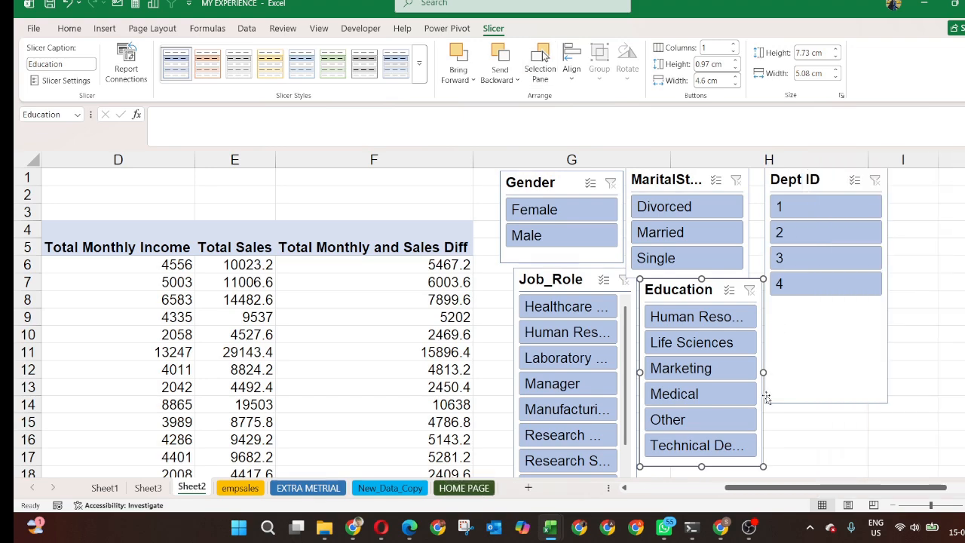
Review the unfiltered PivotTable's name and value columns together with the slicers arranged beside it
scroll(177, 314, left, 1)
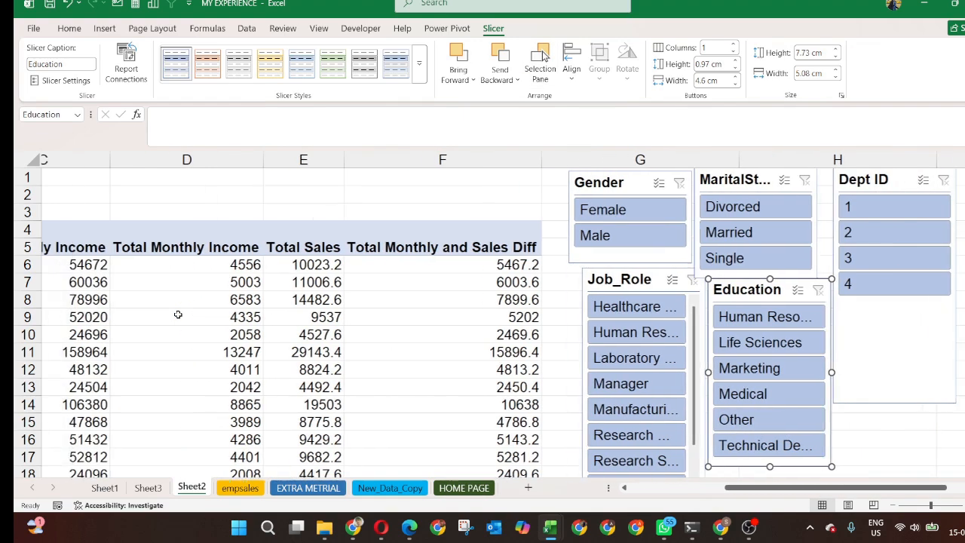
scroll(178, 315, left, 3)
scroll(178, 315, down, 1)
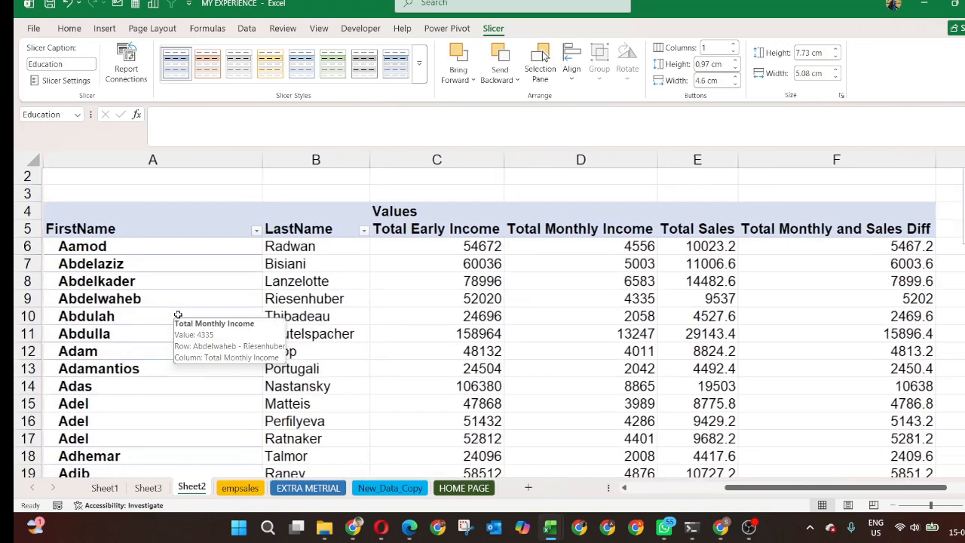
scroll(177, 314, right, 4)
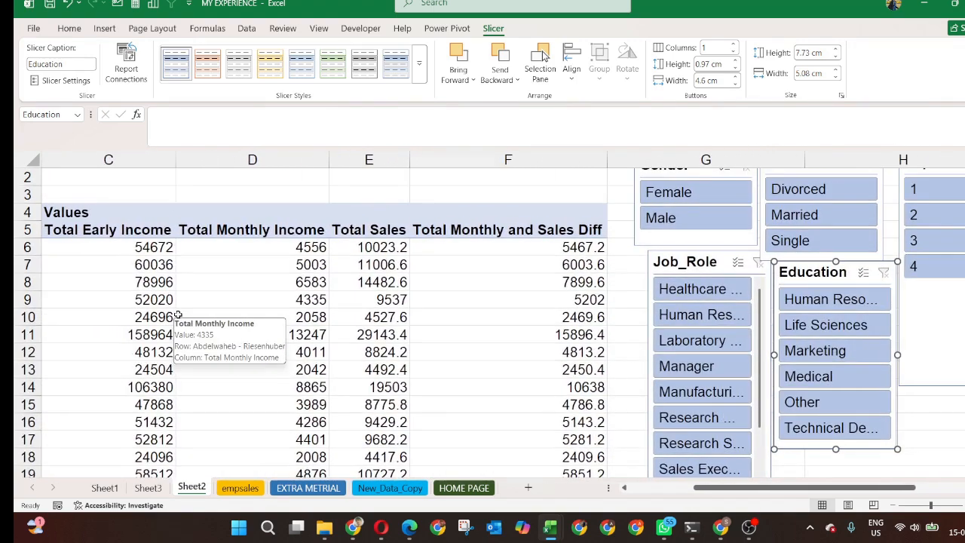
click(178, 314)
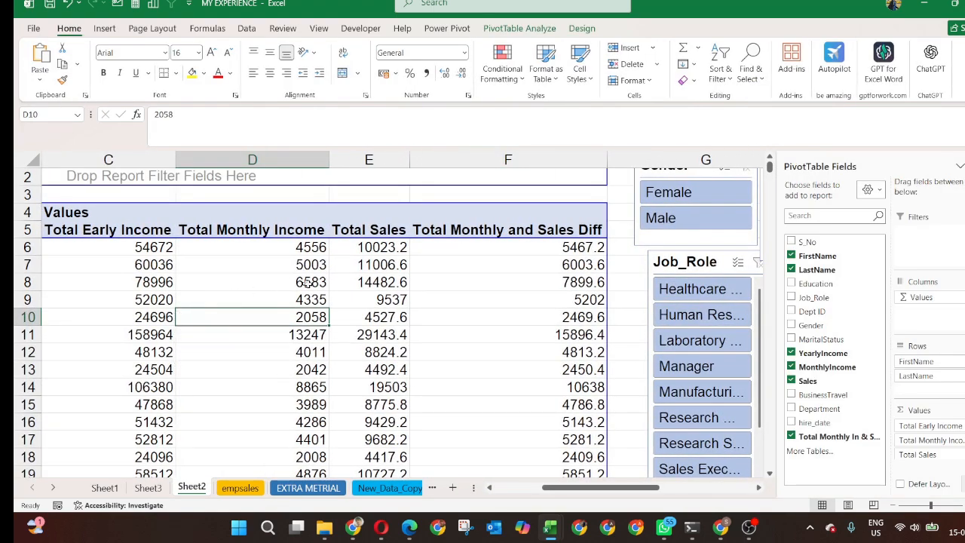
scroll(307, 282, right, 4)
scroll(313, 285, up, 1)
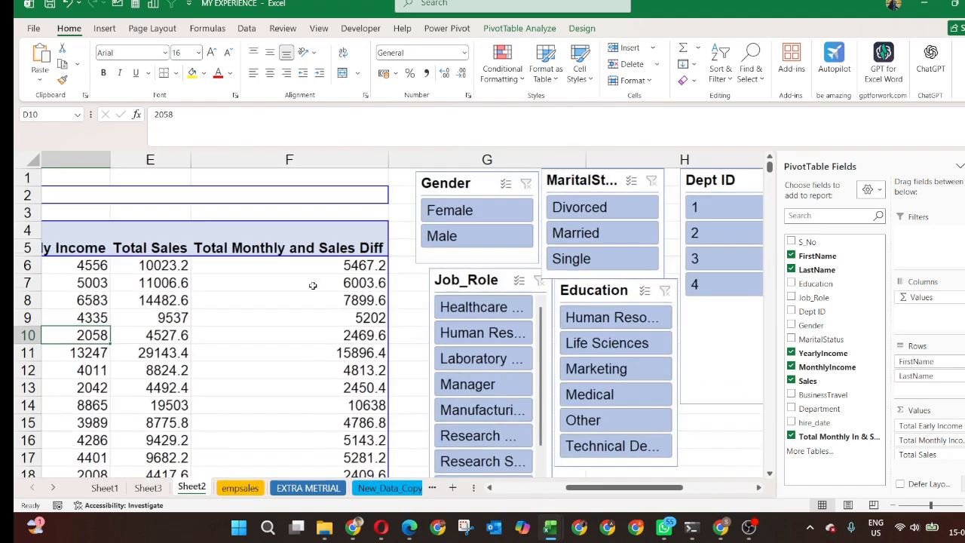
scroll(313, 285, right, 2)
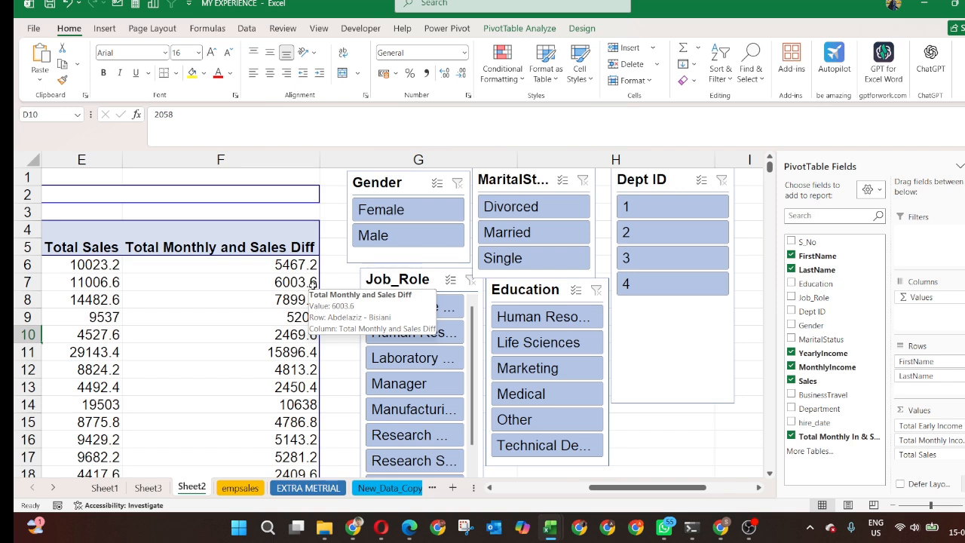
Filter the PivotTable with the slicers to the Healthcare job role, Married marital status and Female gender
click(434, 310)
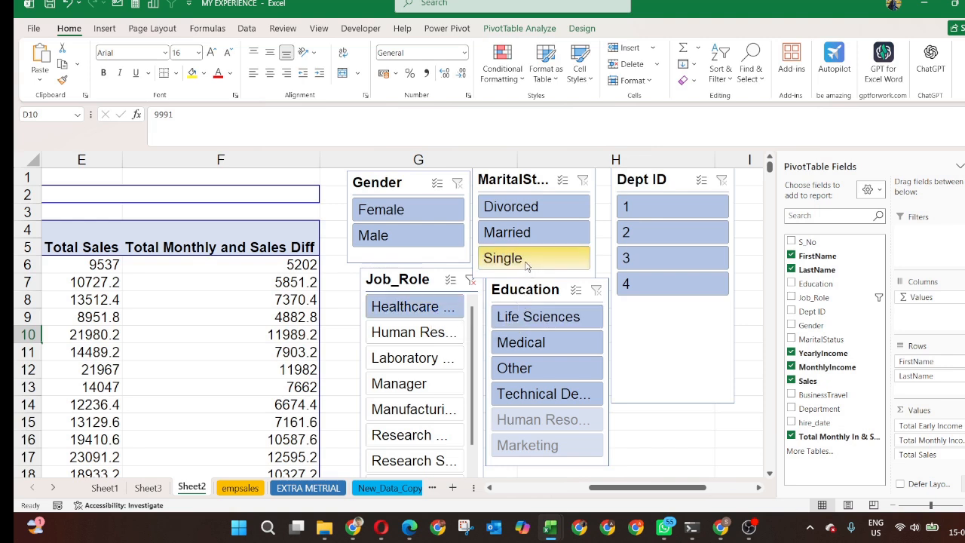
click(503, 235)
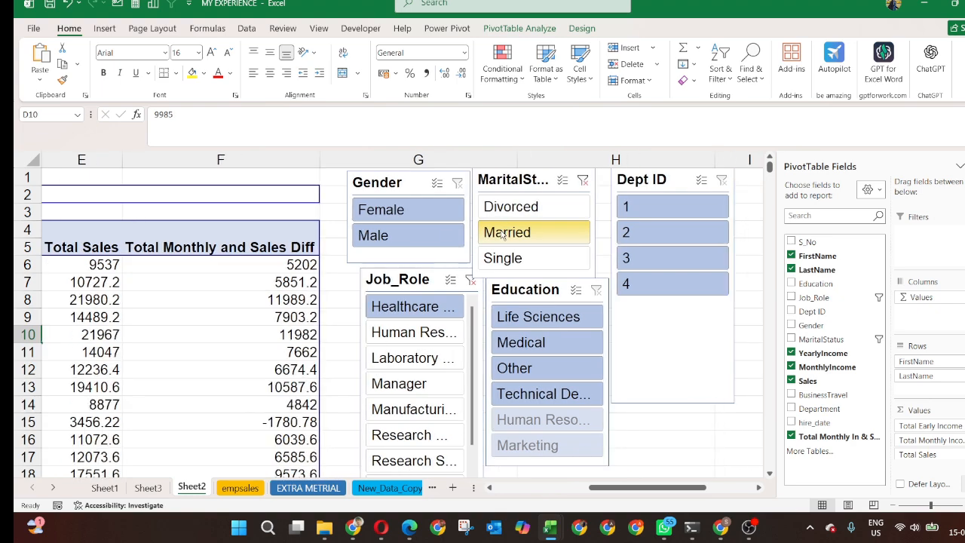
click(400, 217)
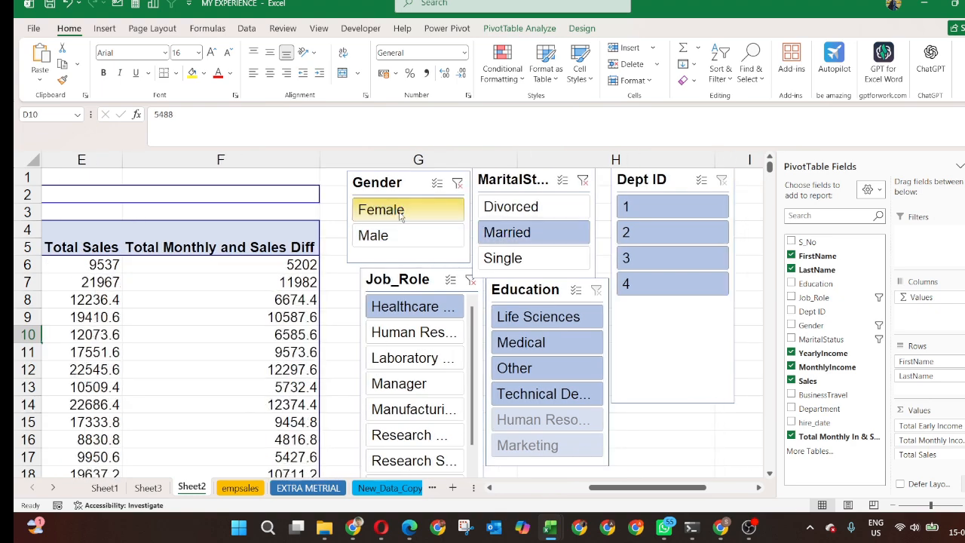
Examine the filtered PivotTable's employee names and income and sales columns, together with the selections in the slicers beside it
scroll(130, 315, left, 2)
scroll(131, 316, left, 3)
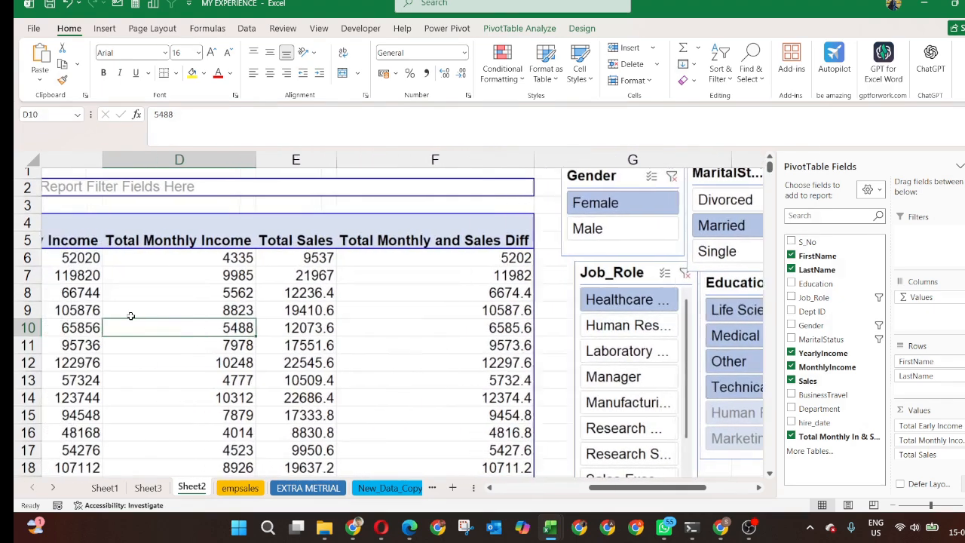
scroll(131, 316, left, 1)
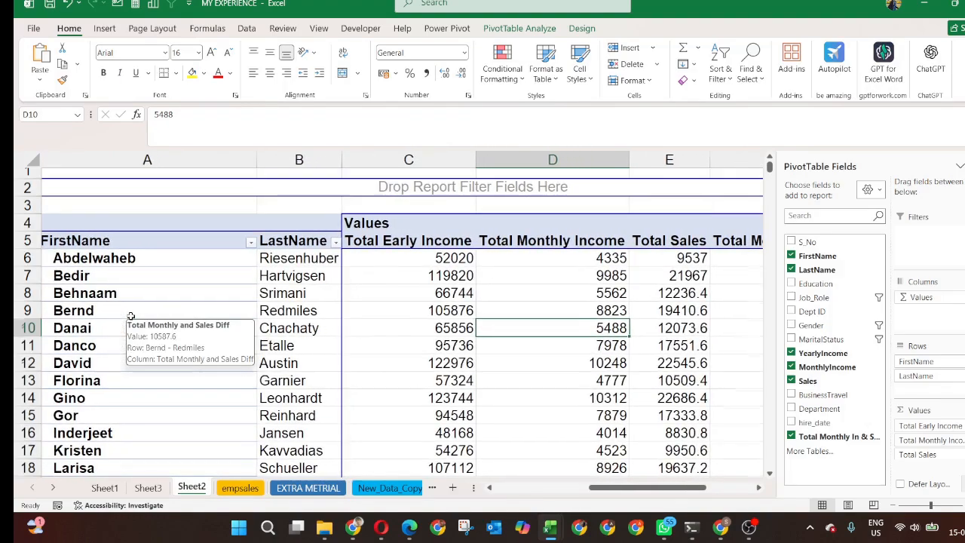
scroll(130, 316, down, 10)
scroll(130, 316, up, 10)
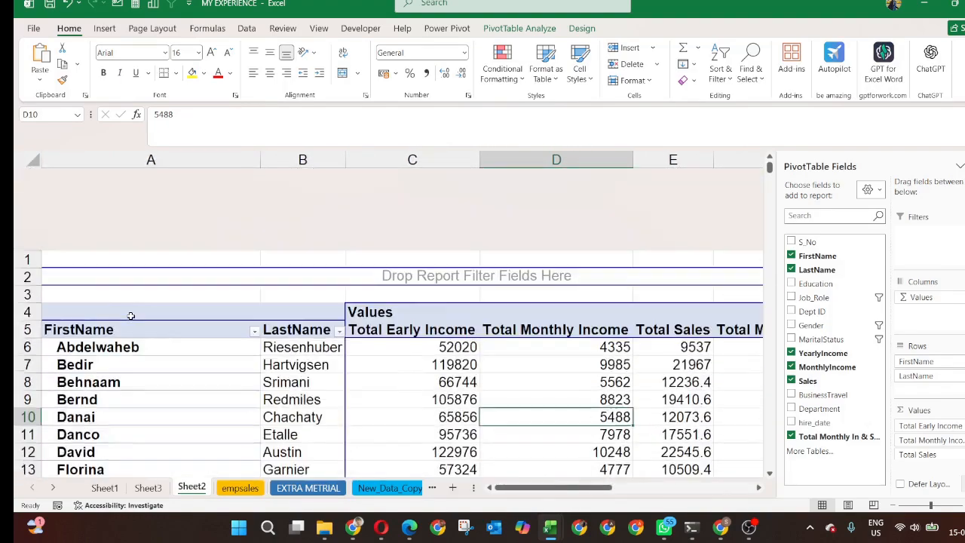
scroll(131, 316, right, 1)
scroll(130, 315, right, 6)
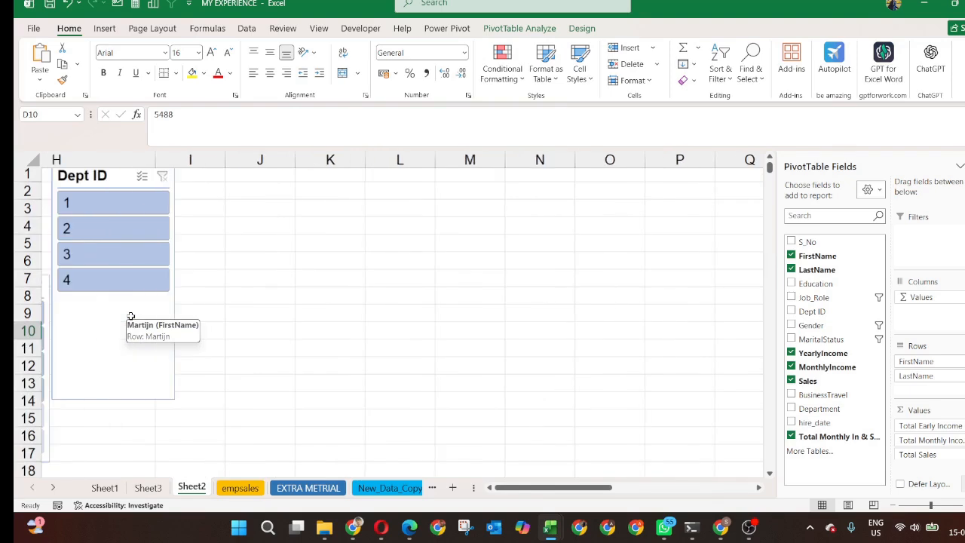
scroll(131, 316, left, 2)
scroll(130, 315, left, 6)
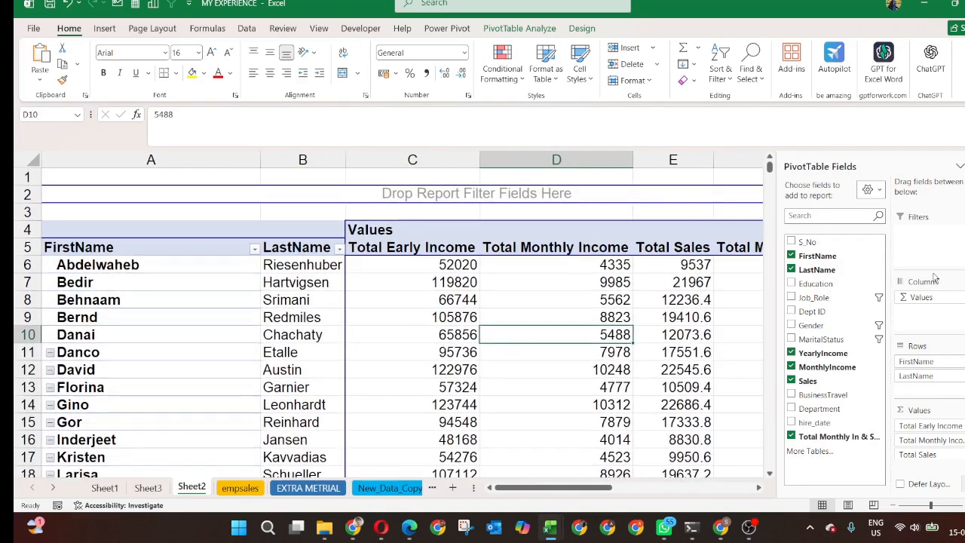
scroll(357, 379, right, 6)
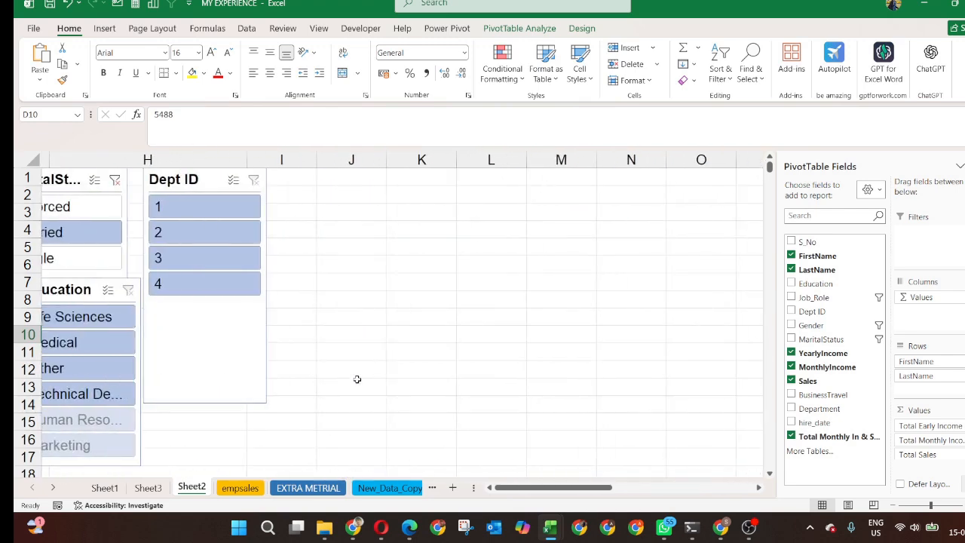
scroll(357, 379, left, 2)
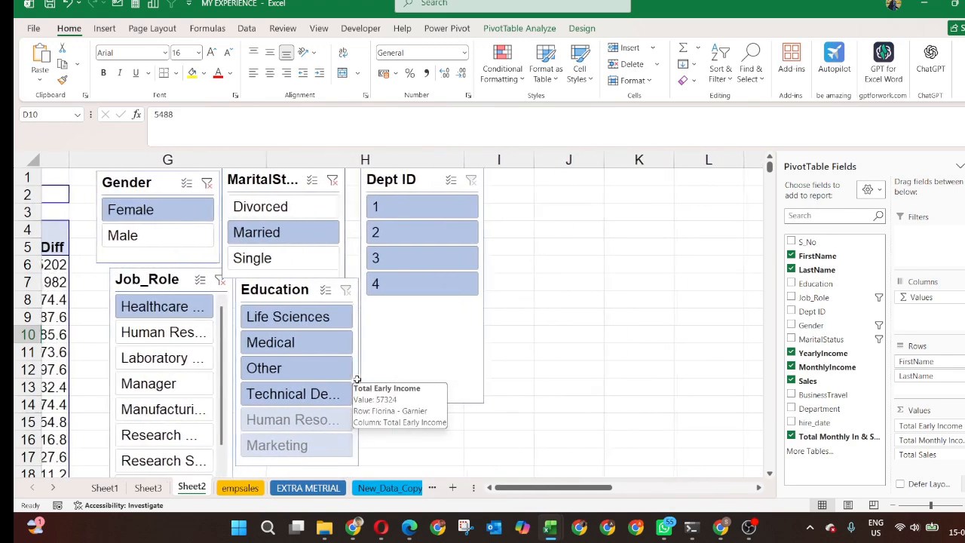
scroll(358, 382, left, 2)
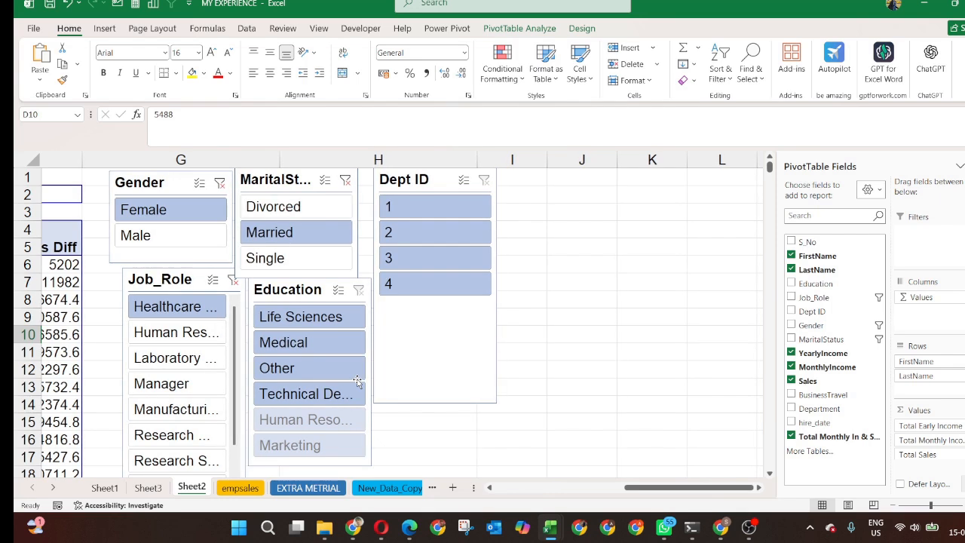
scroll(358, 381, right, 2)
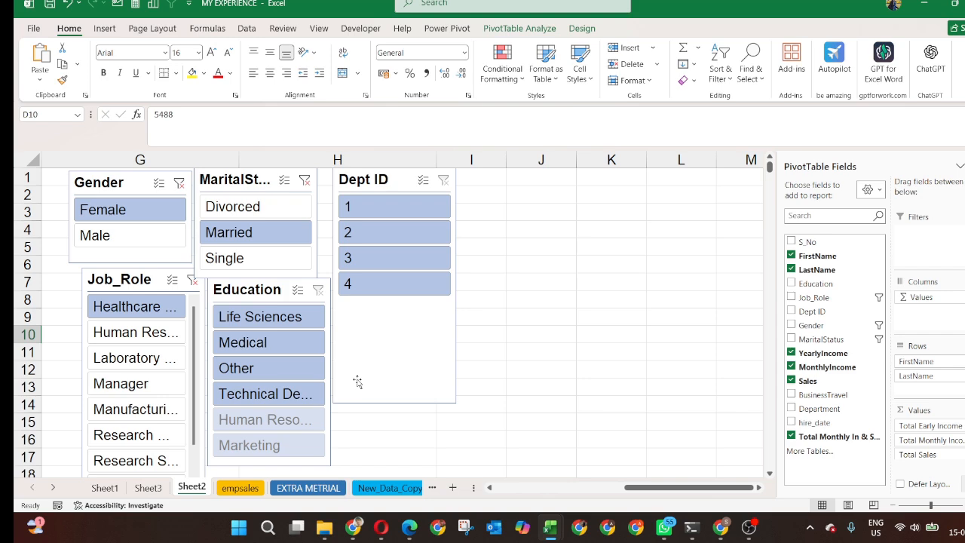
scroll(357, 382, left, 5)
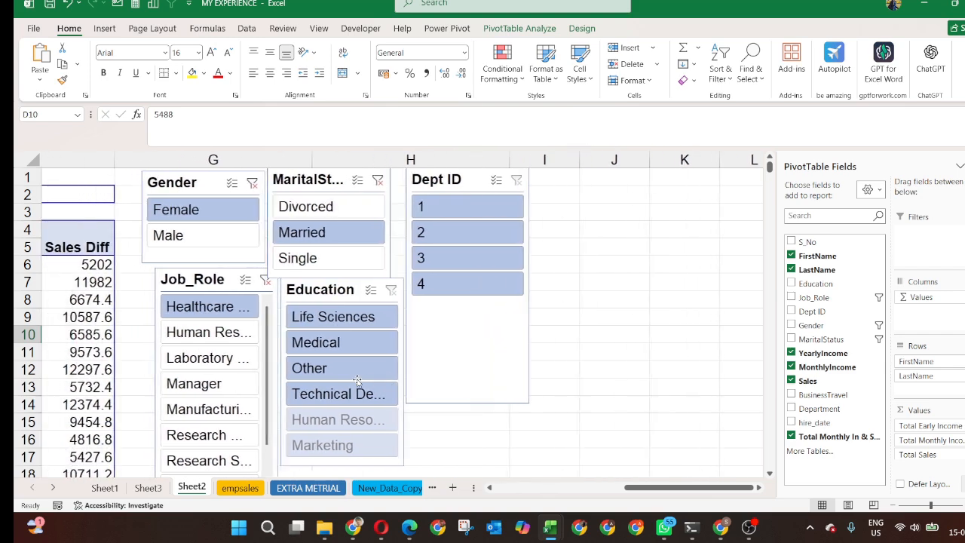
scroll(357, 382, left, 5)
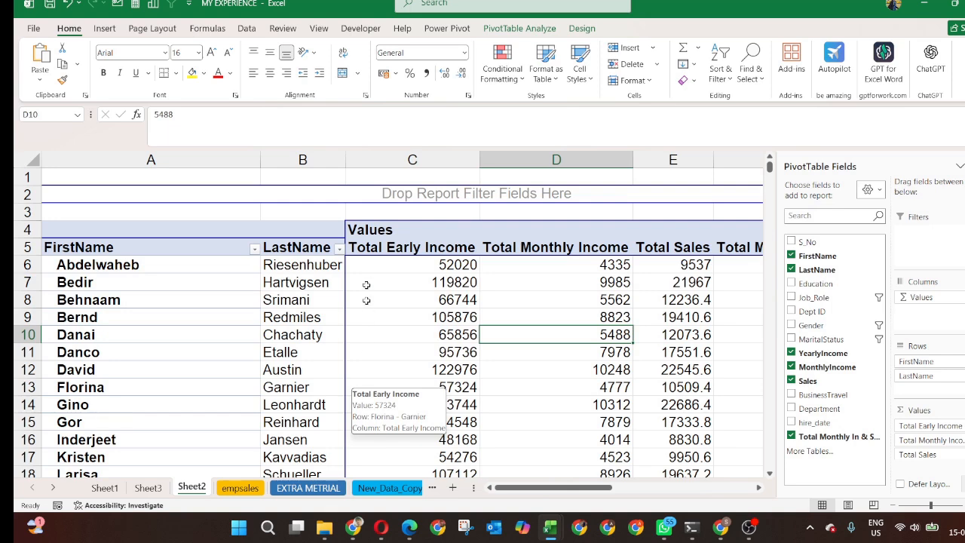
click(524, 28)
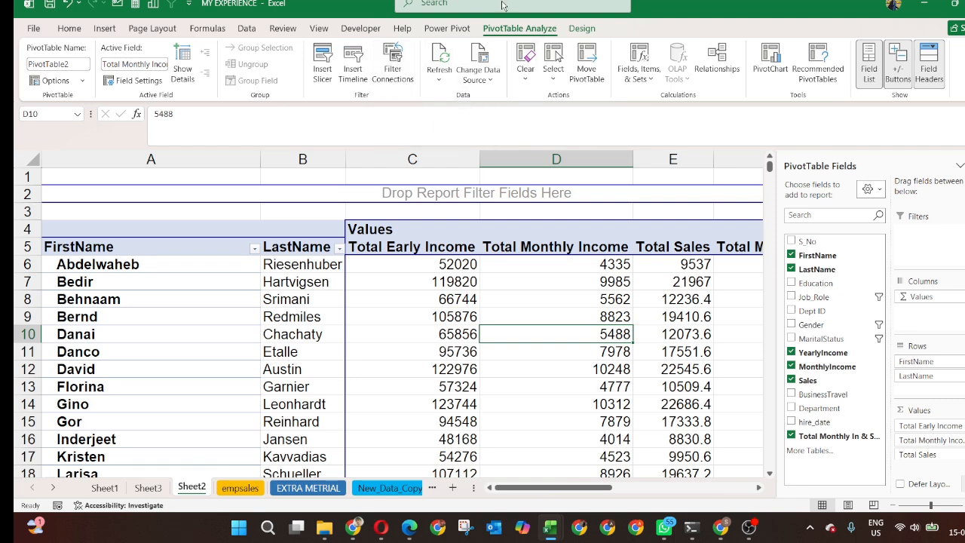
click(579, 30)
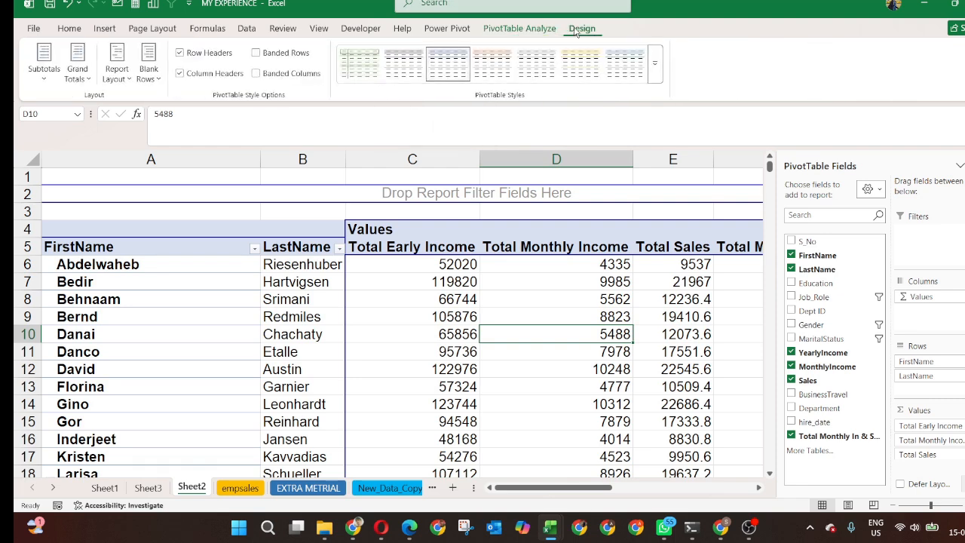
click(105, 29)
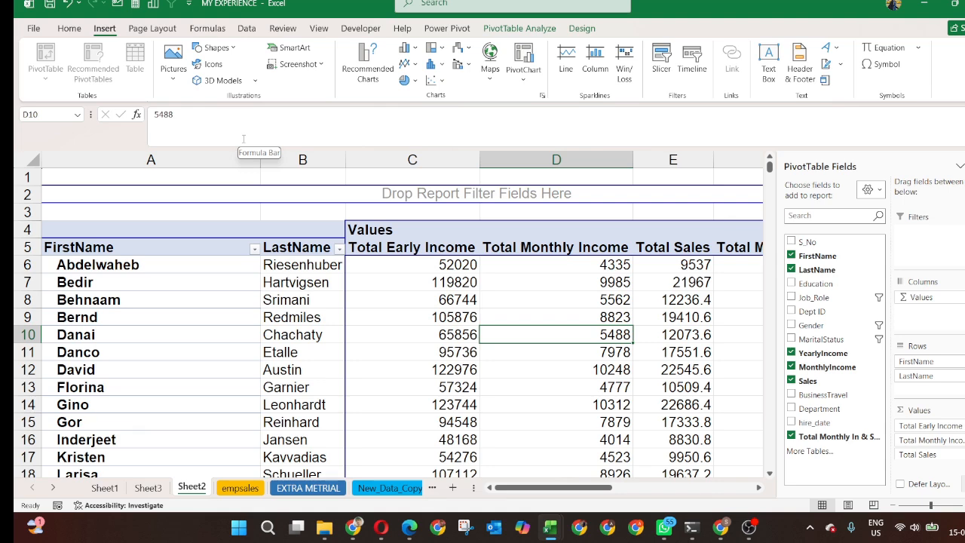
scroll(437, 299, right, 5)
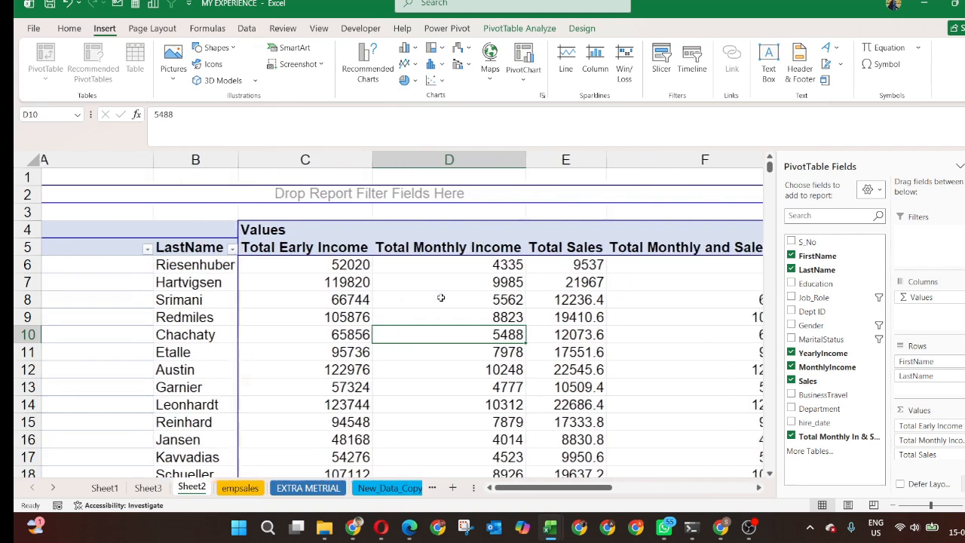
scroll(441, 299, left, 2)
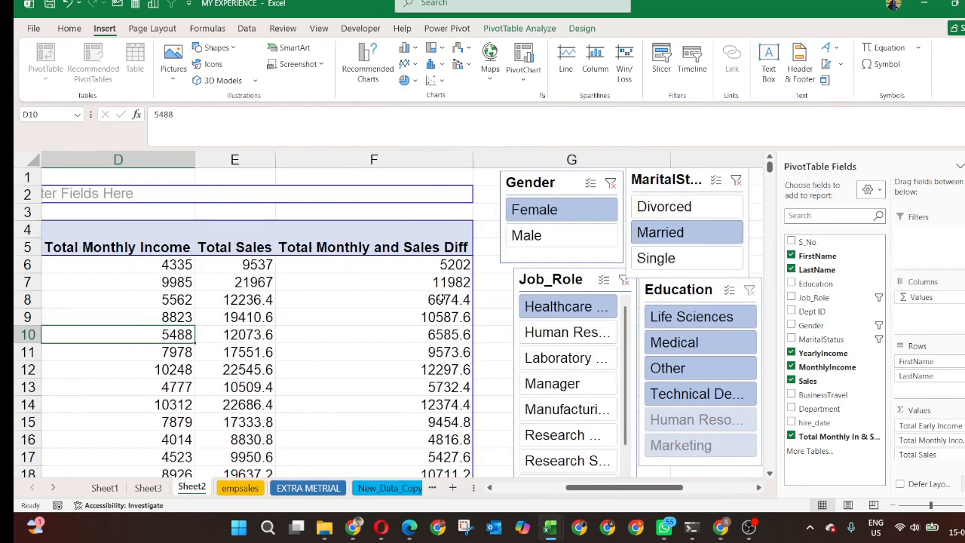